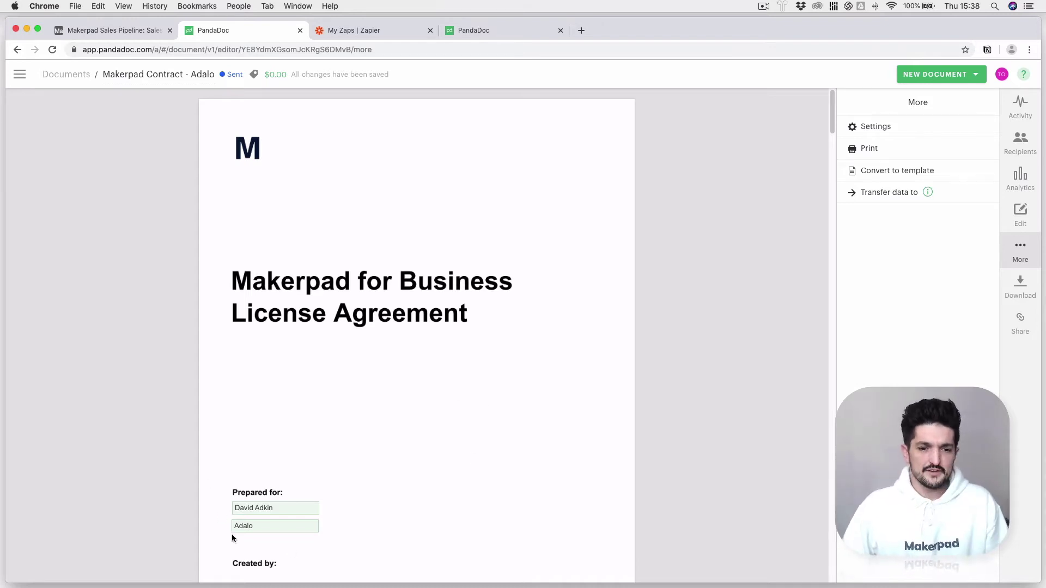
# Leave the sent PandaDoc contract and switch to the My Zaps tab in Zapier.
pyautogui.click(375, 30)
# Start a new zap named 'PandaDoc to Airtable to Slack (Contract Signed + Completed)'.
pyautogui.click(722, 74)
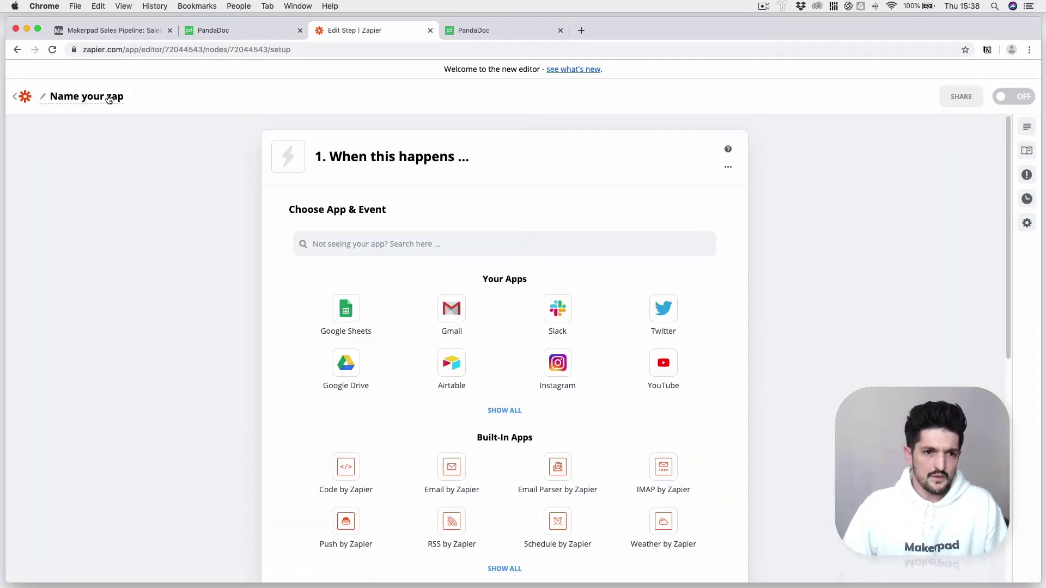
pyautogui.click(109, 99)
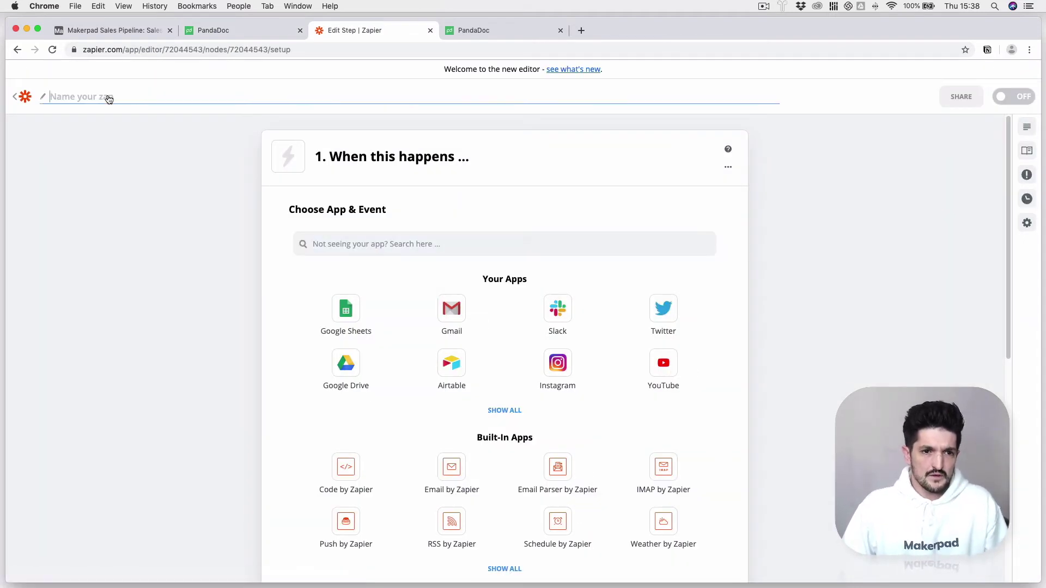
pyautogui.write('PandaDoc to Airtable to Slack (Contract Signed + Completed)')
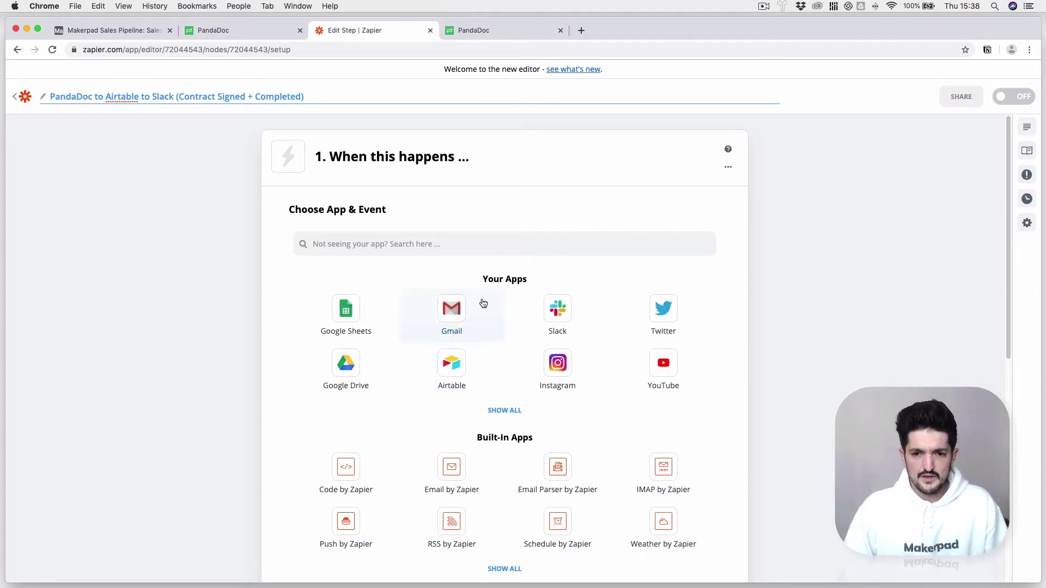
# Set the zap's trigger to PandaDoc's Document Completed event.
pyautogui.click(493, 245)
pyautogui.write('panda')
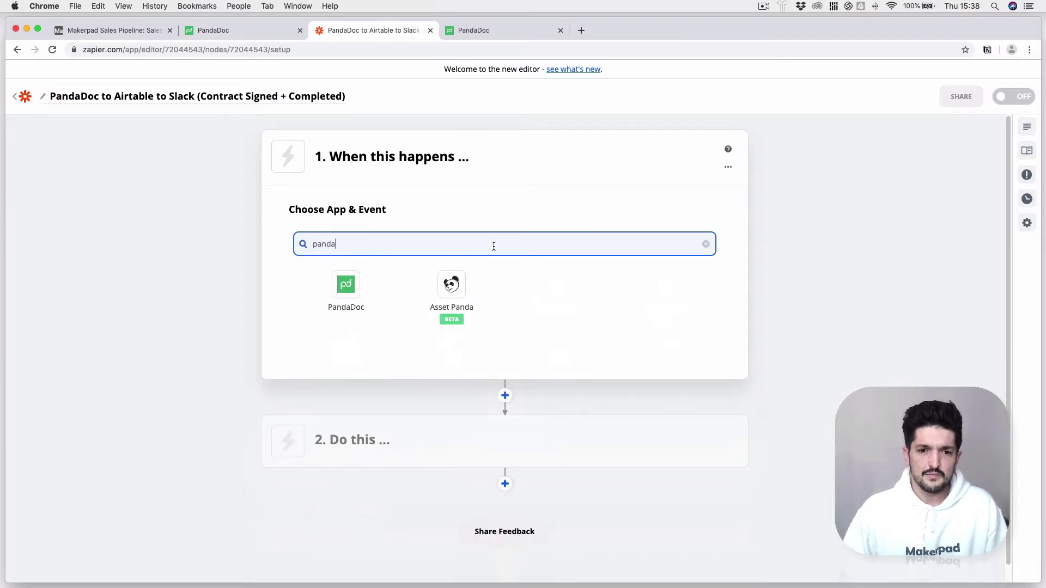
pyautogui.click(346, 286)
pyautogui.click(441, 302)
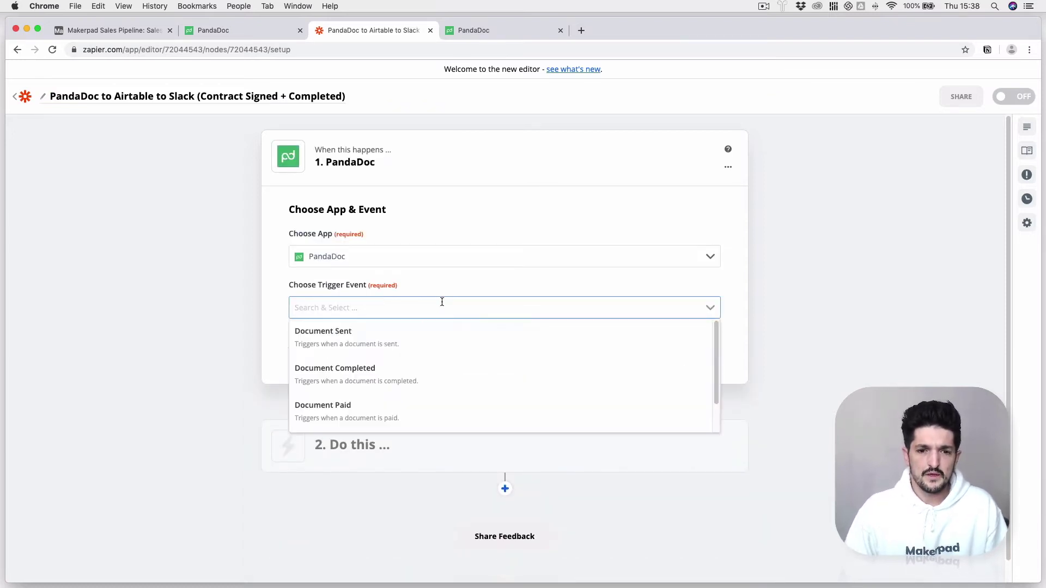
pyautogui.click(489, 374)
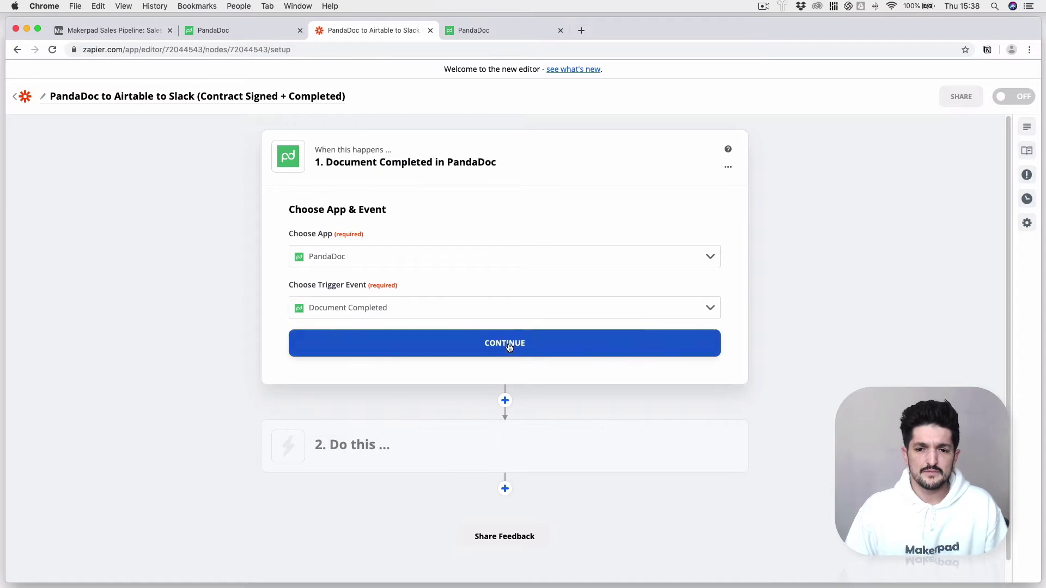
pyautogui.click(515, 348)
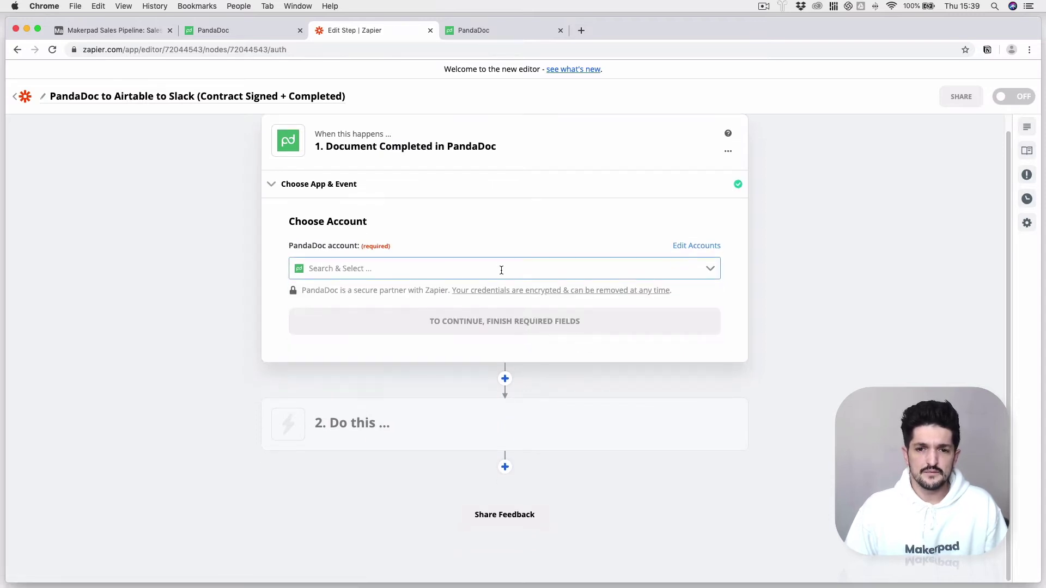
# Connect the second PandaDoc account to the trigger.
pyautogui.click(500, 268)
pyautogui.click(497, 330)
pyautogui.click(512, 329)
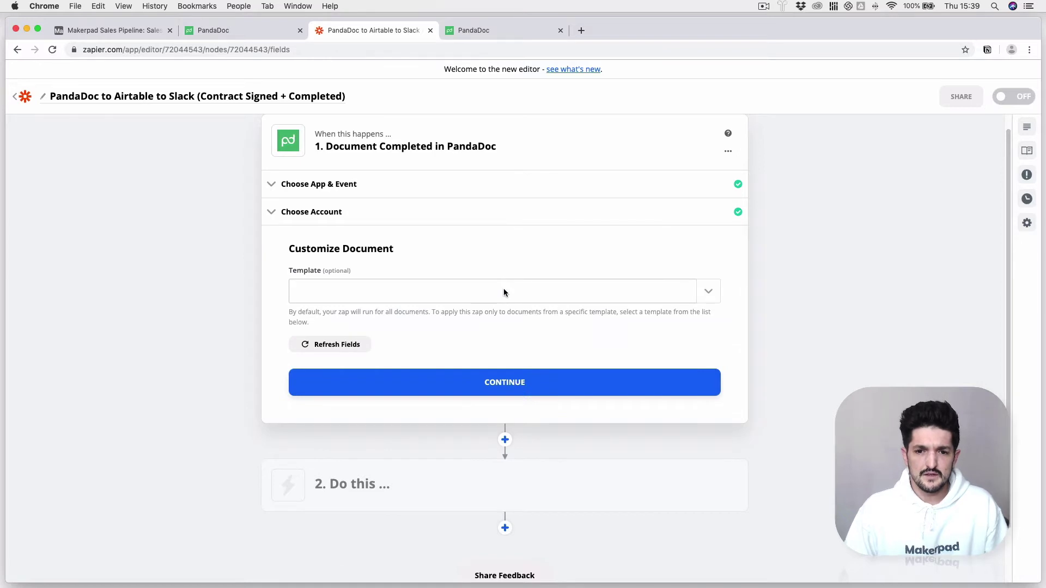
# Limit the trigger to the Makerpad_for_Business_License_Agreement_v2 template and start the trigger test.
pyautogui.click(506, 292)
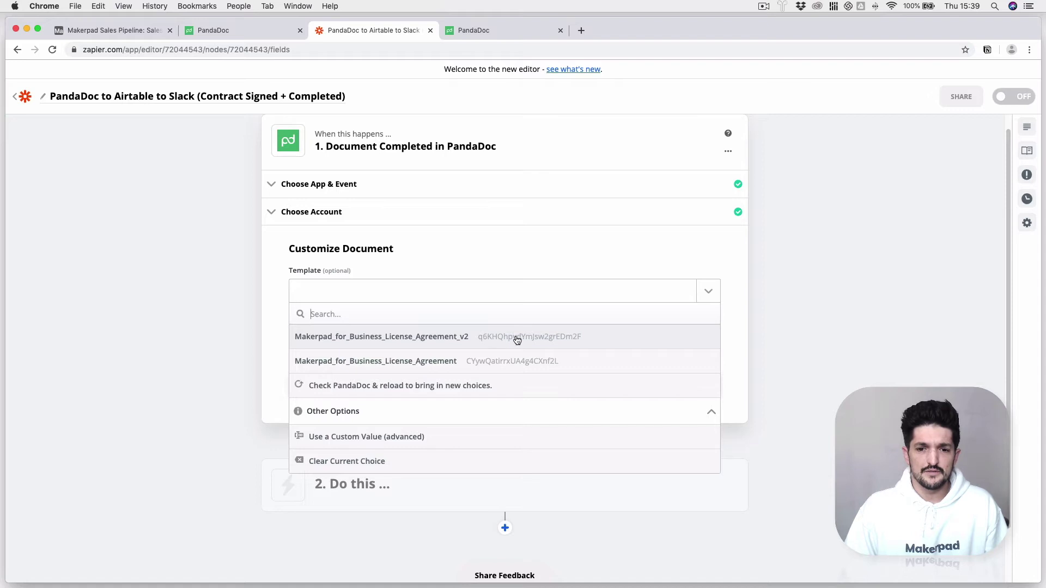
pyautogui.click(494, 340)
pyautogui.click(502, 385)
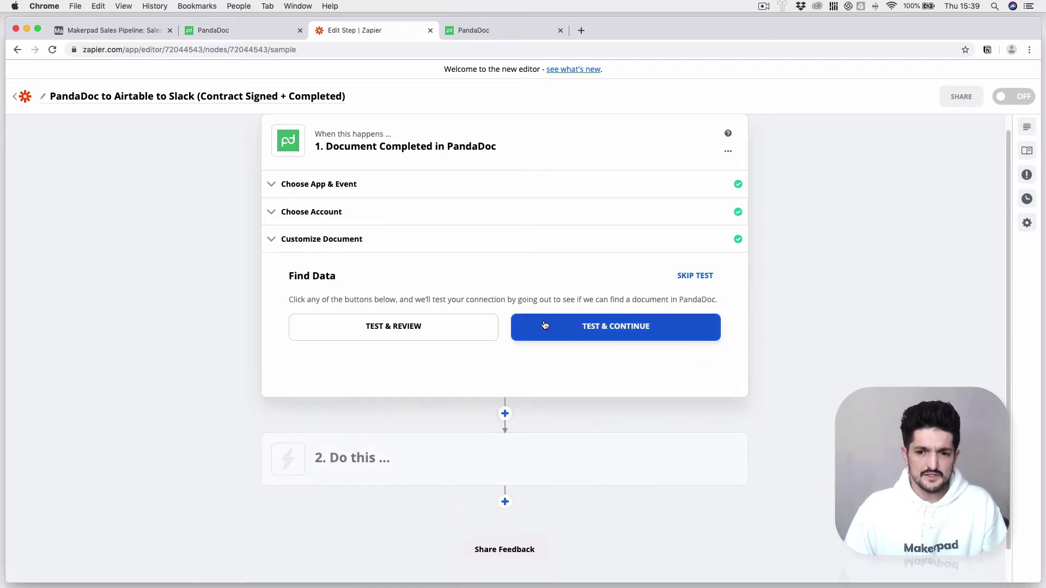
pyautogui.click(544, 330)
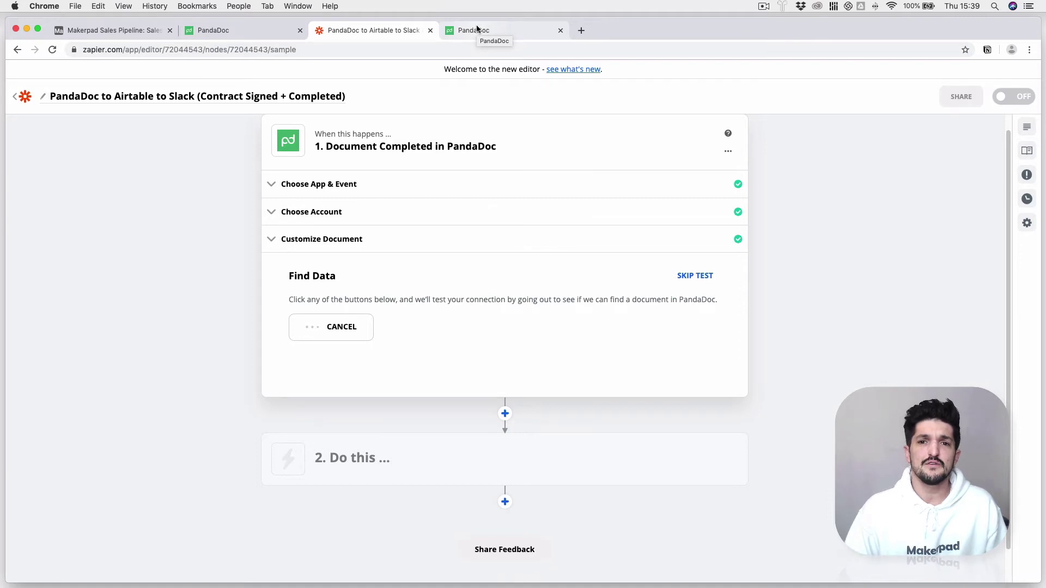
# Open the recipient's copy of Makerpad Contract - Adalo at its unfilled signature field.
pyautogui.click(504, 32)
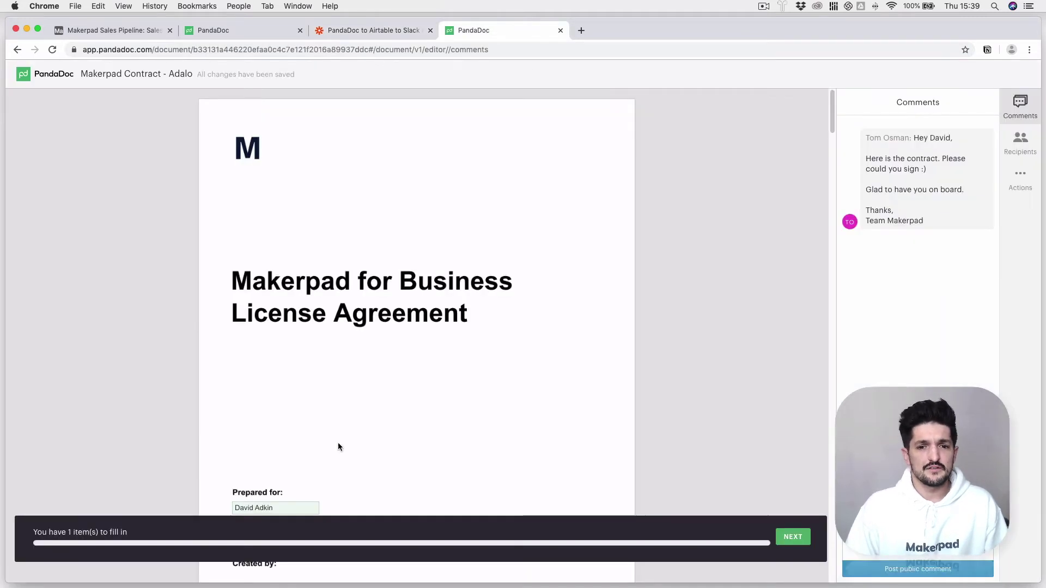
pyautogui.scroll(-2, 362, 374)
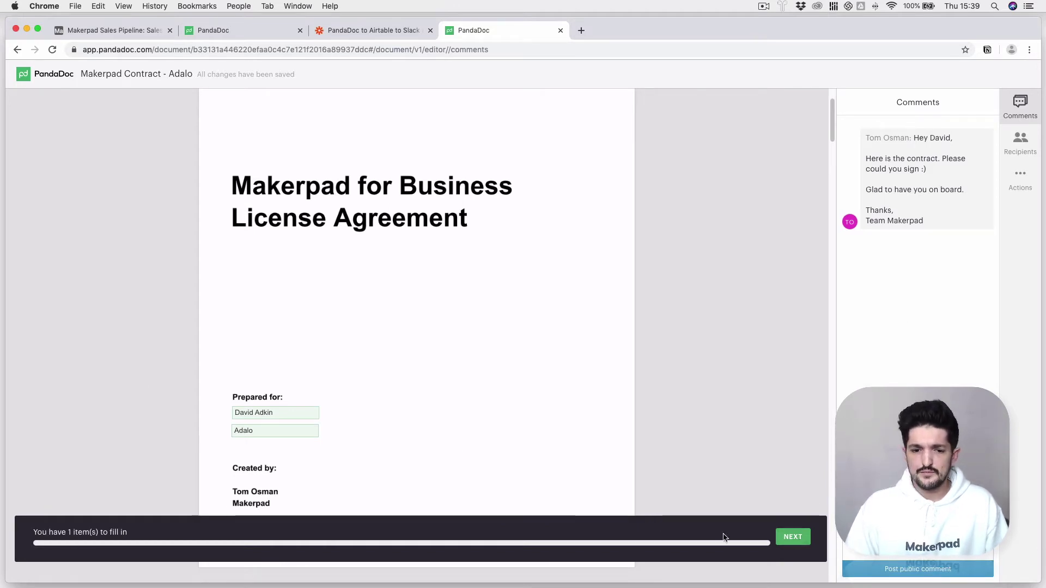
pyautogui.click(793, 536)
pyautogui.click(469, 160)
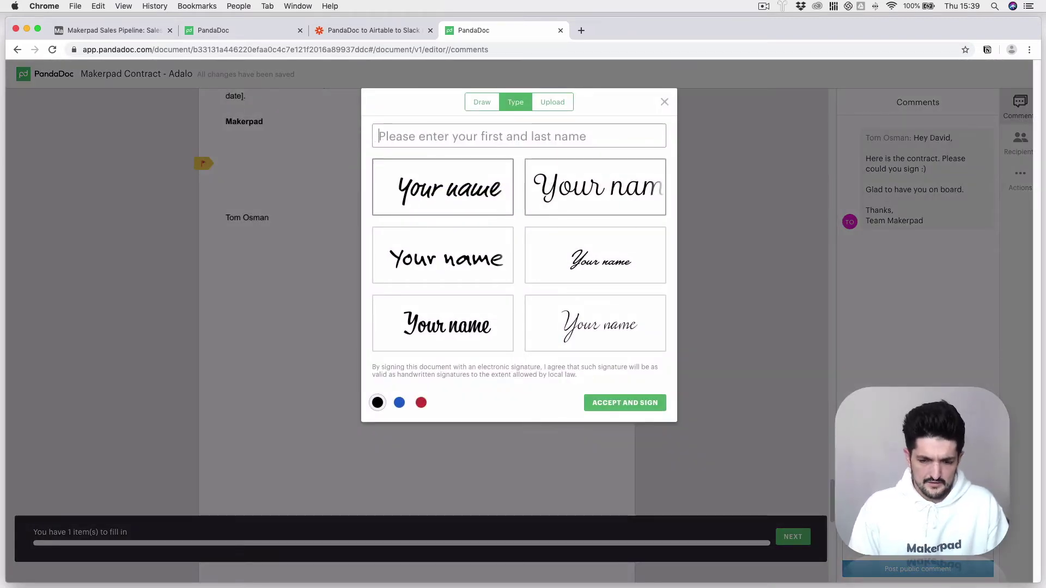
# Type the signer's name as the signature, place it, and finalize the document.
pyautogui.write('Tom osma')
pyautogui.press('BackSpace')
pyautogui.press('BackSpace')
pyautogui.press('BackSpace')
pyautogui.press('BackSpace')
pyautogui.write('O')
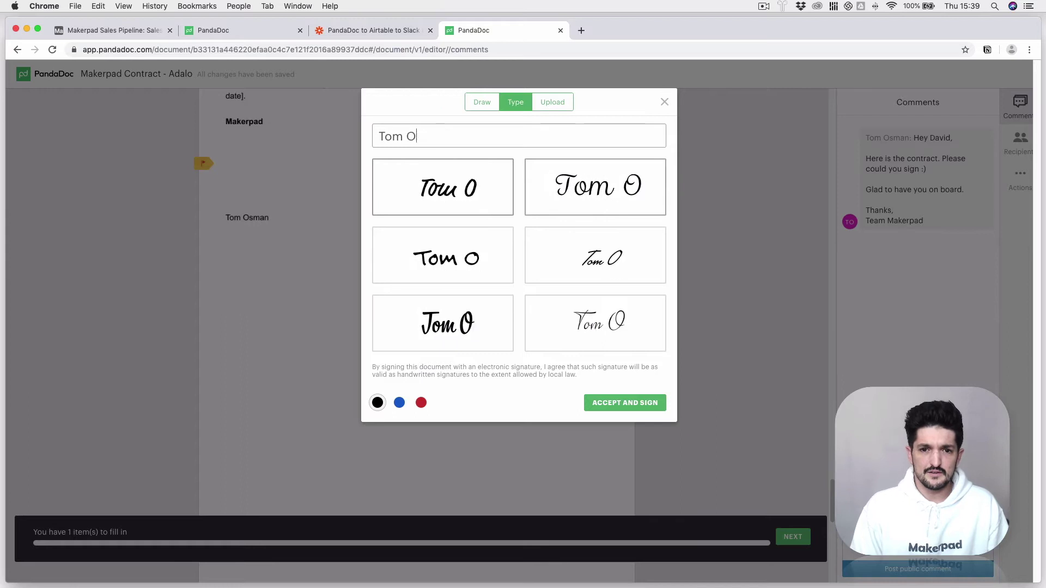
pyautogui.write('sman')
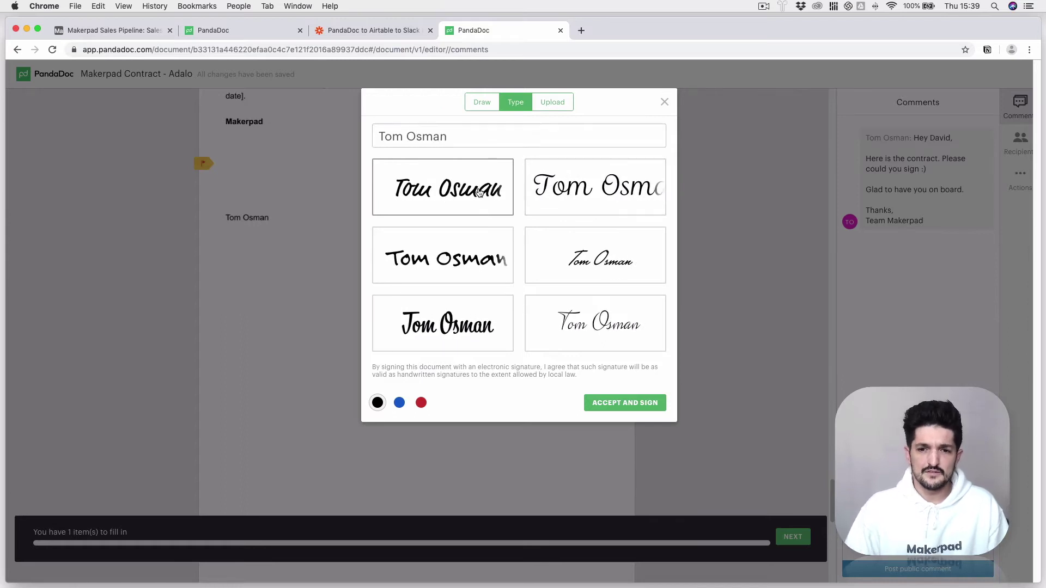
pyautogui.click(609, 404)
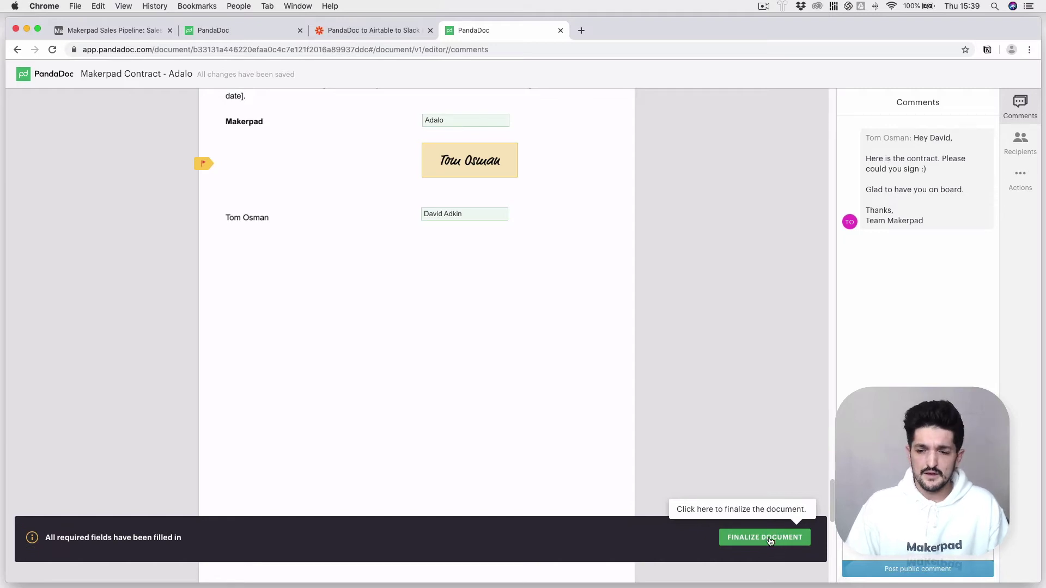
pyautogui.click(765, 539)
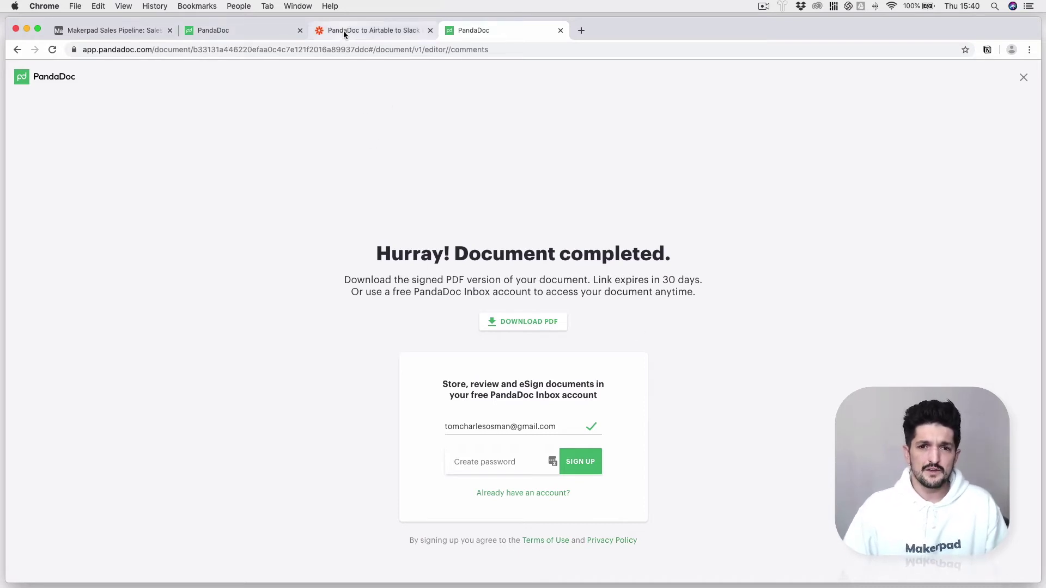
# Back in Zapier, review the completed Document A sample found by the trigger test.
pyautogui.click(357, 30)
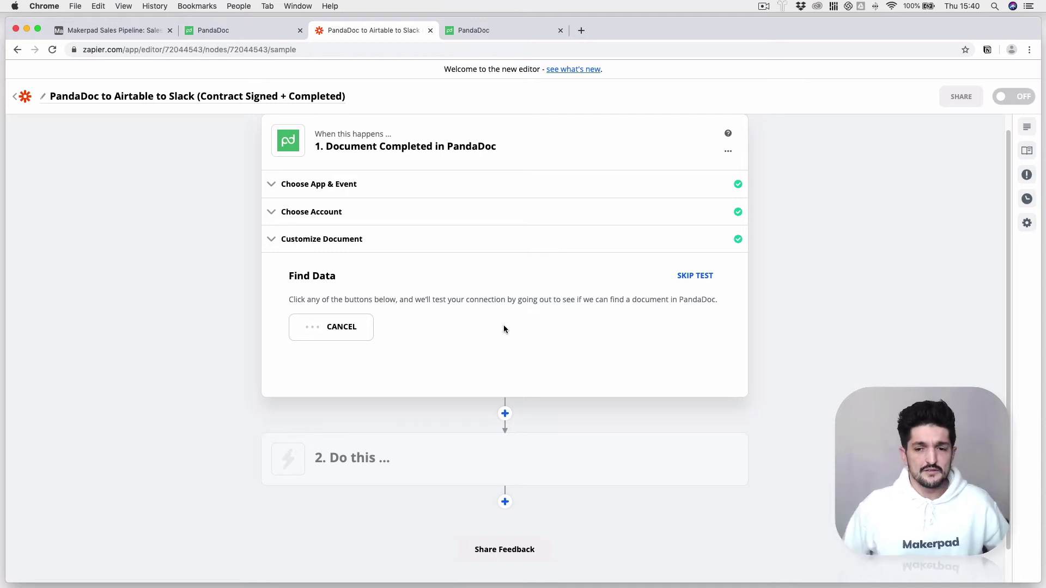
pyautogui.click(497, 159)
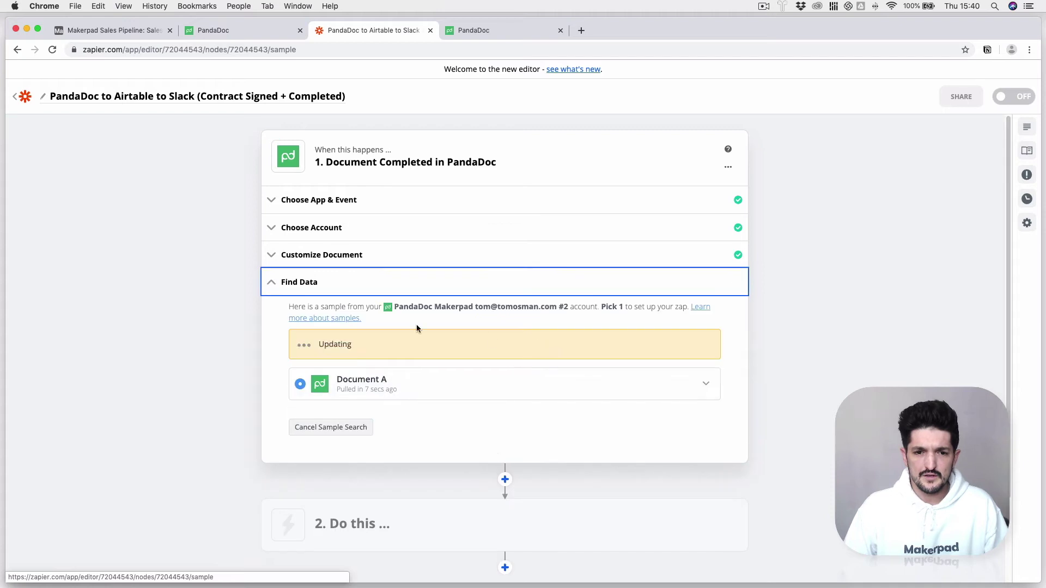
pyautogui.click(714, 348)
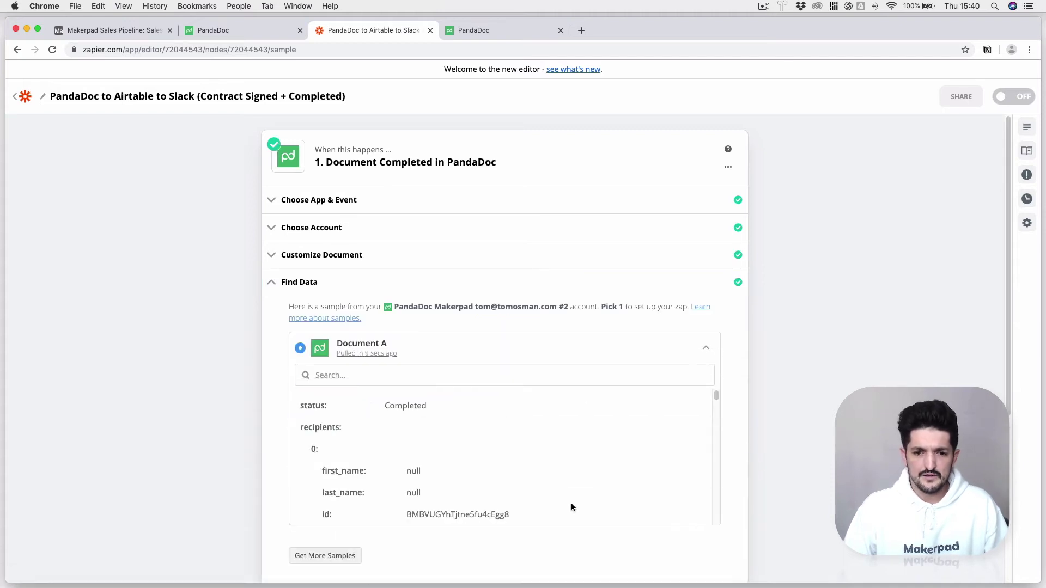
pyautogui.scroll(-3, 518, 468)
pyautogui.scroll(-5, 511, 466)
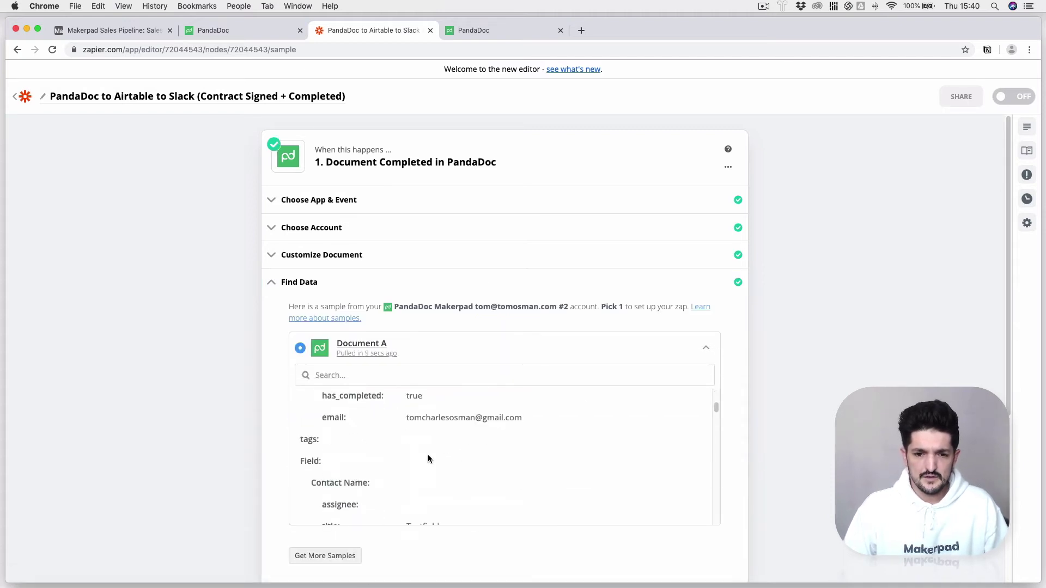
pyautogui.scroll(2, 491, 435)
pyautogui.click(441, 286)
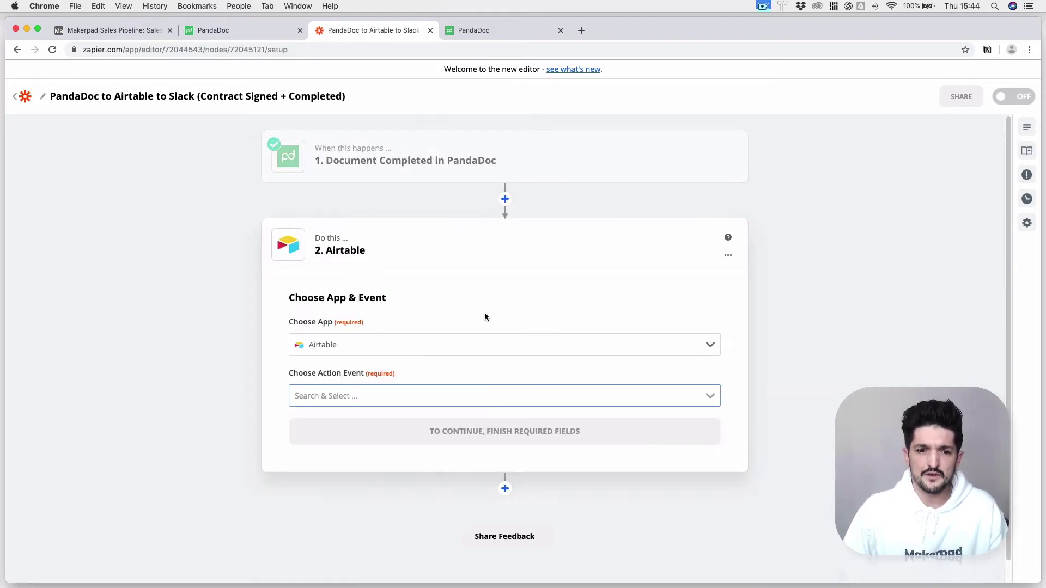
# Set the Airtable step's action event to Update Record.
pyautogui.click(489, 395)
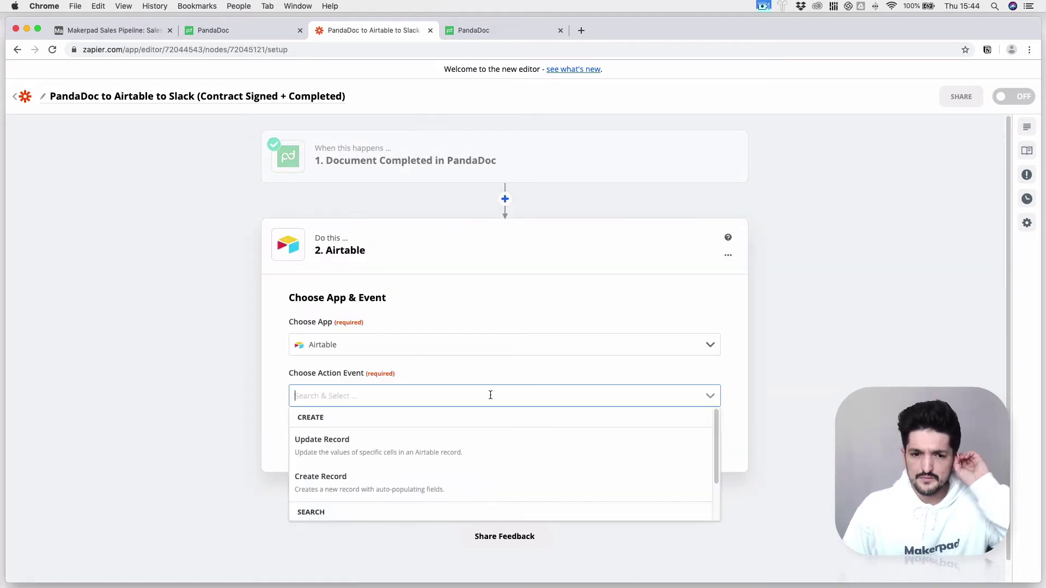
pyautogui.scroll(-1, 492, 456)
pyautogui.scroll(1, 493, 457)
pyautogui.click(496, 448)
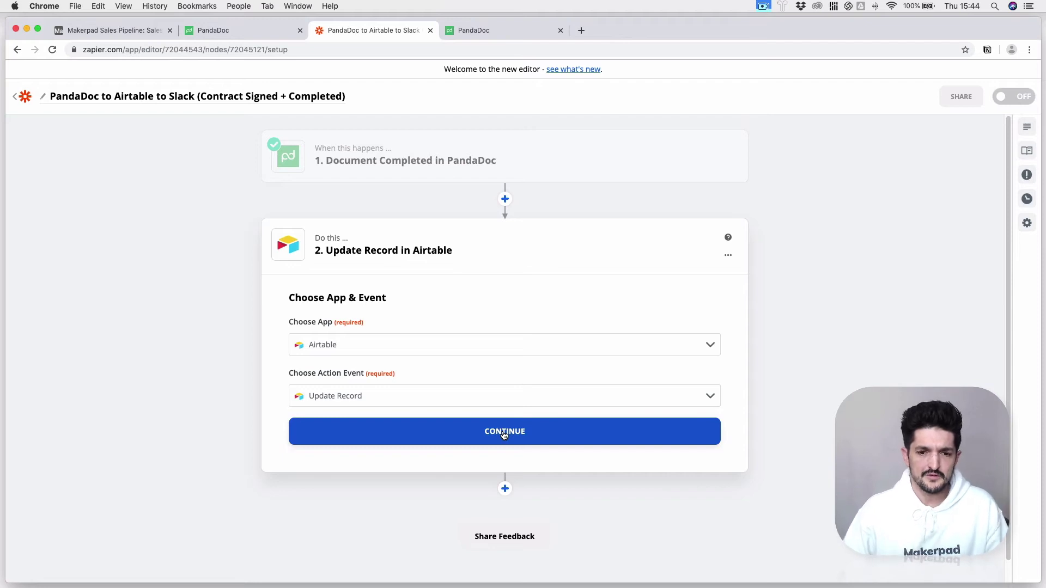
pyautogui.click(490, 433)
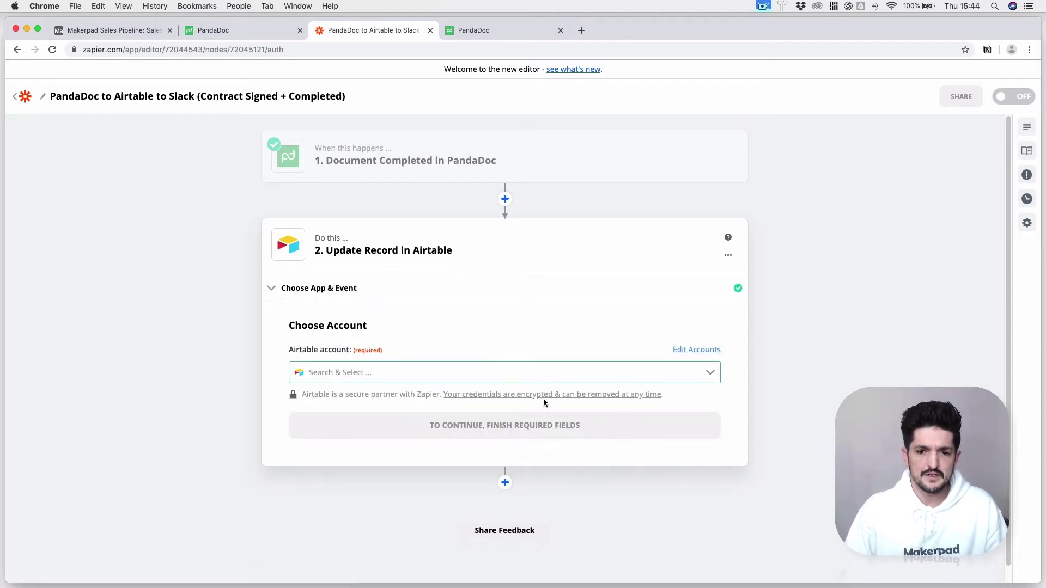
# Connect the Airtable #4 account to the Update Record step.
pyautogui.click(528, 371)
pyautogui.scroll(-2, 481, 430)
pyautogui.click(482, 436)
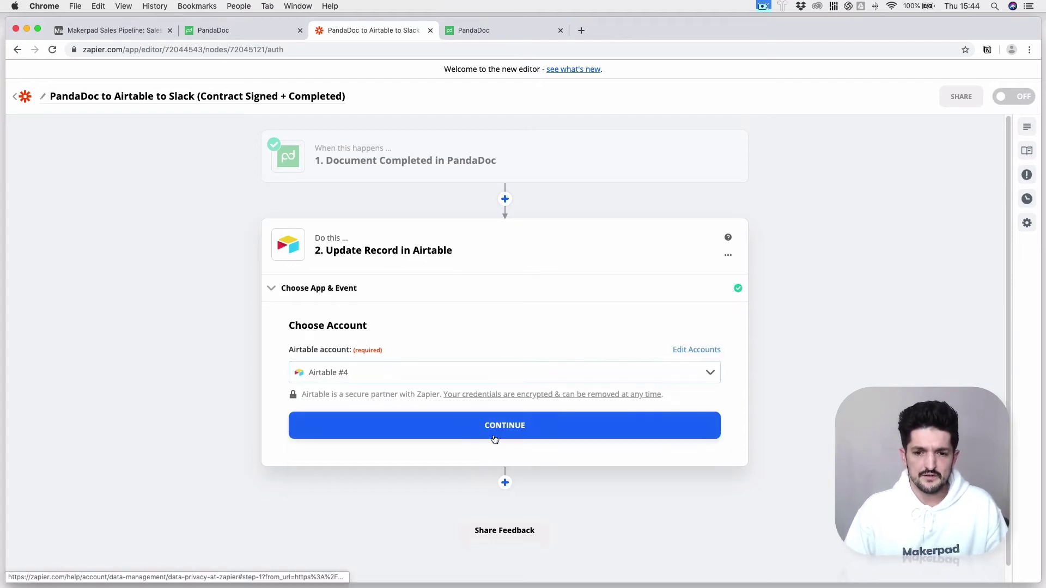
pyautogui.click(494, 439)
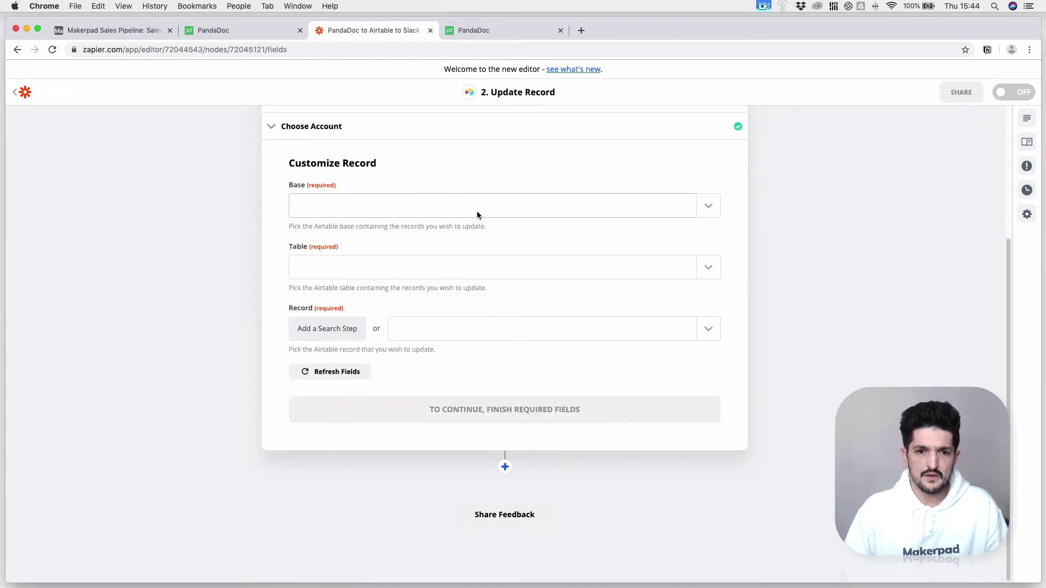
# Target the Makerpad Sales Pipeline base and its Sales Deals table.
pyautogui.click(478, 212)
pyautogui.scroll(-10, 507, 329)
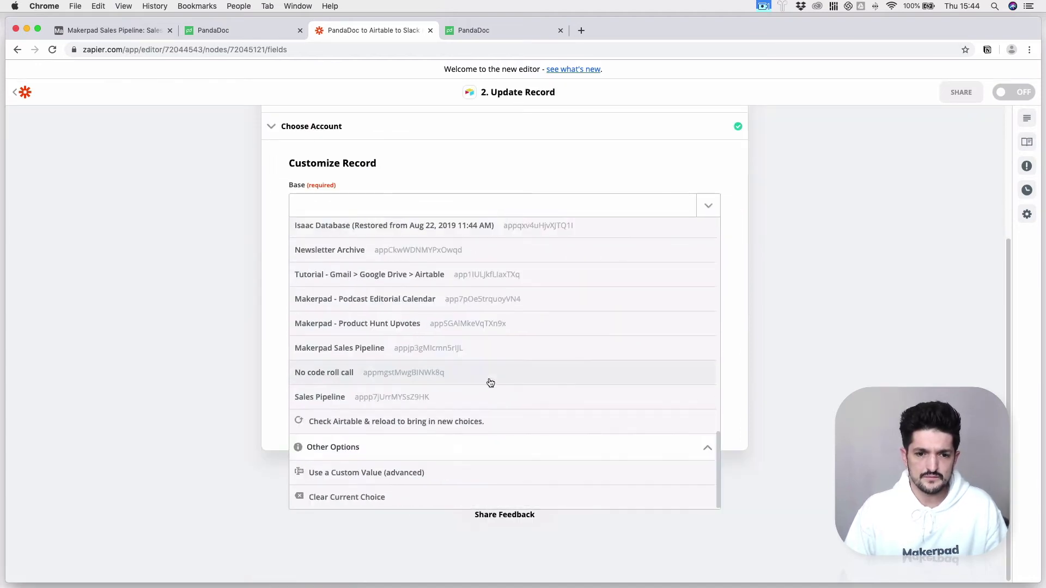
pyautogui.click(483, 353)
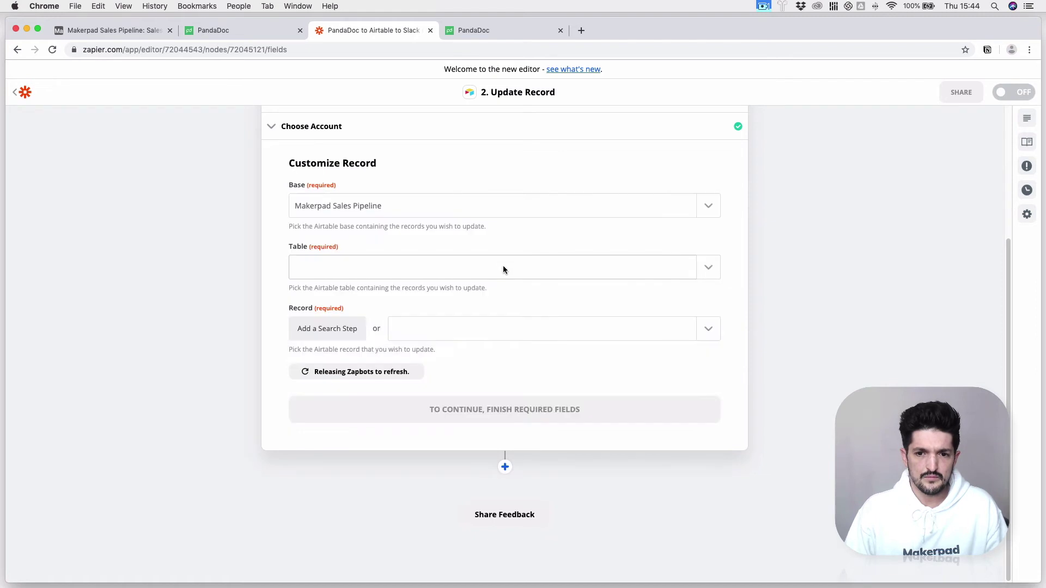
pyautogui.click(503, 265)
pyautogui.click(488, 309)
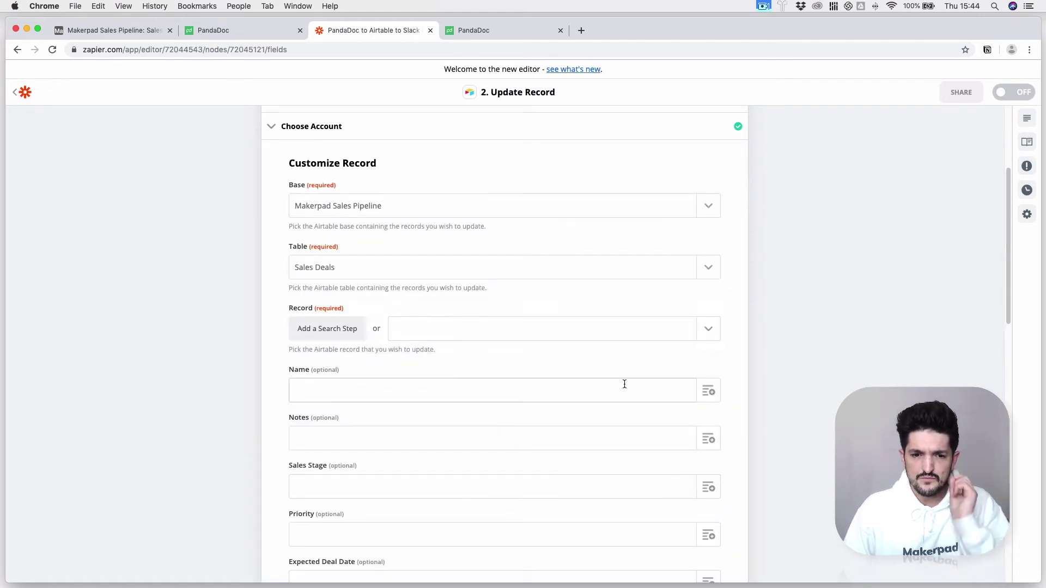
pyautogui.scroll(-3, 604, 381)
# Check the Record list without picking a record, then scan the loaded fields.
pyautogui.click(502, 245)
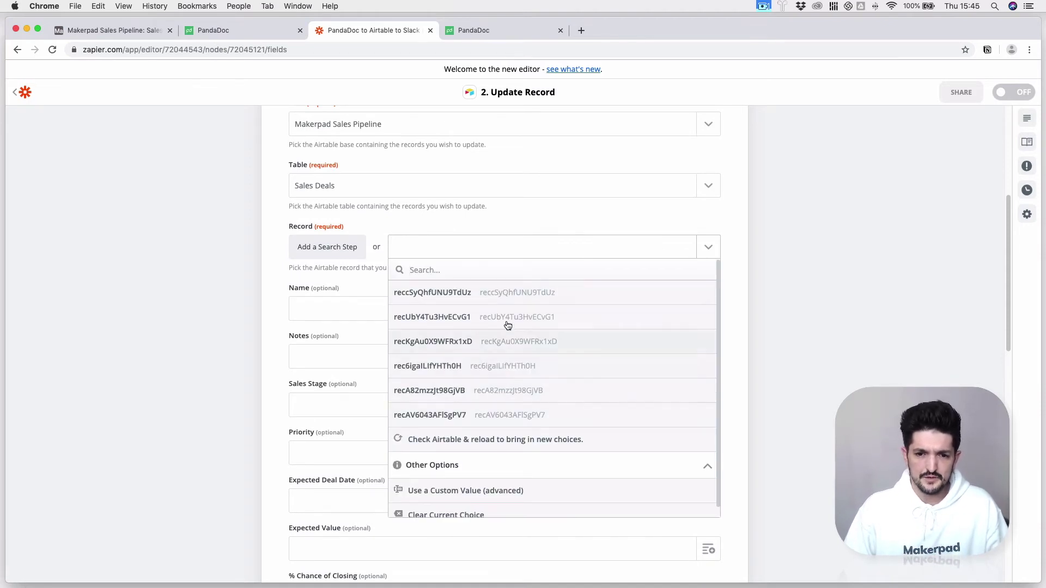
pyautogui.click(795, 346)
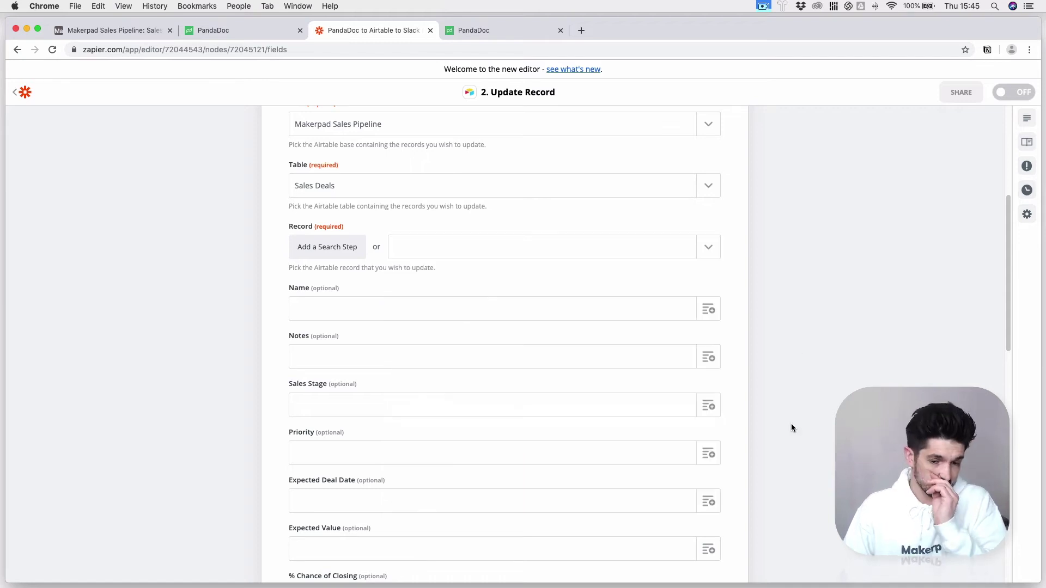
pyautogui.scroll(-5, 565, 443)
pyautogui.scroll(-4, 537, 433)
pyautogui.scroll(8, 524, 439)
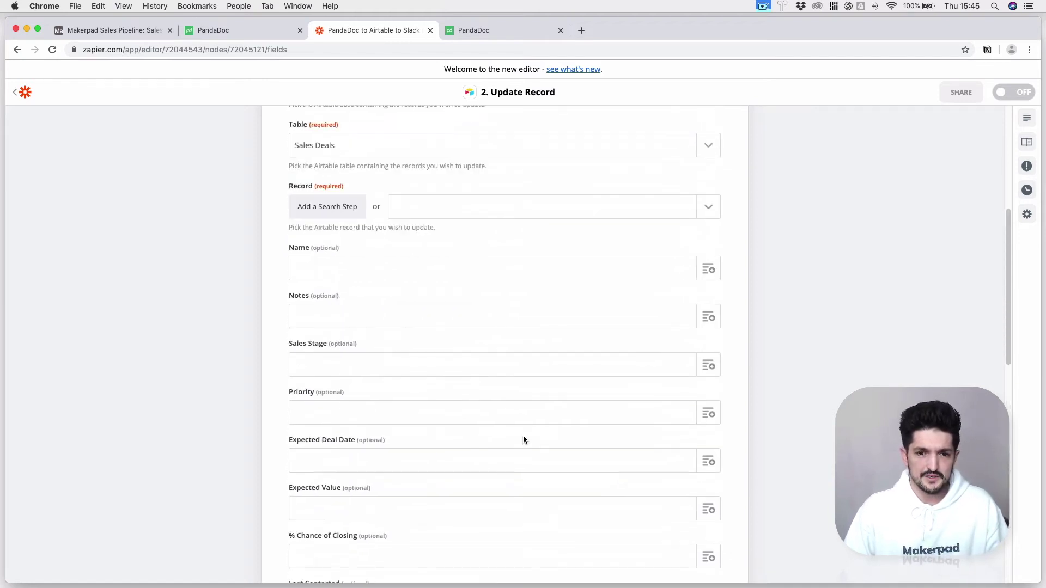
pyautogui.scroll(4, 523, 440)
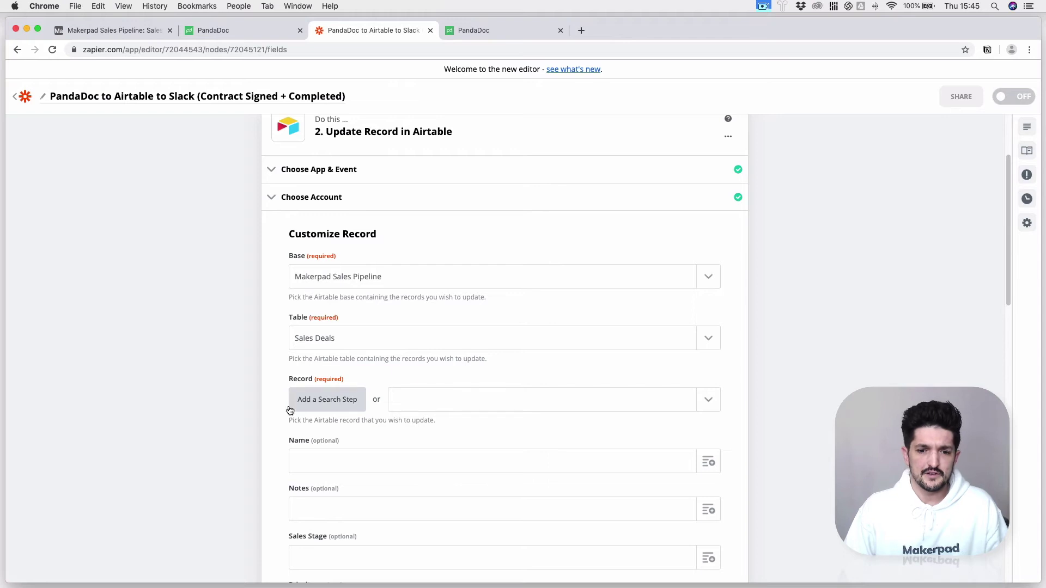
# Add a Find Record search step on Makerpad Sales Pipeline's Sales Deals table.
pyautogui.click(331, 404)
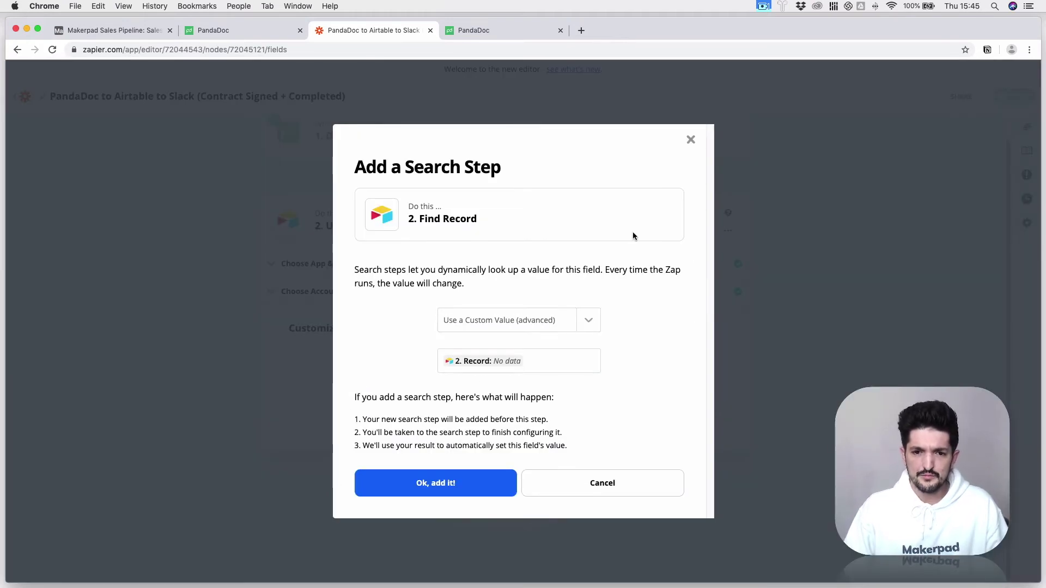
pyautogui.click(478, 483)
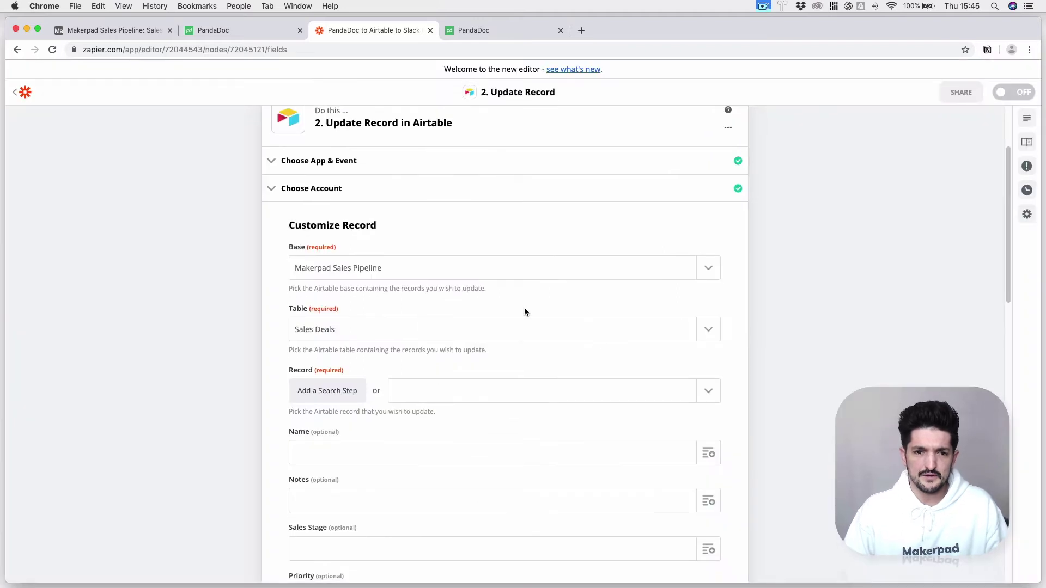
pyautogui.scroll(-5, 499, 424)
pyautogui.click(498, 365)
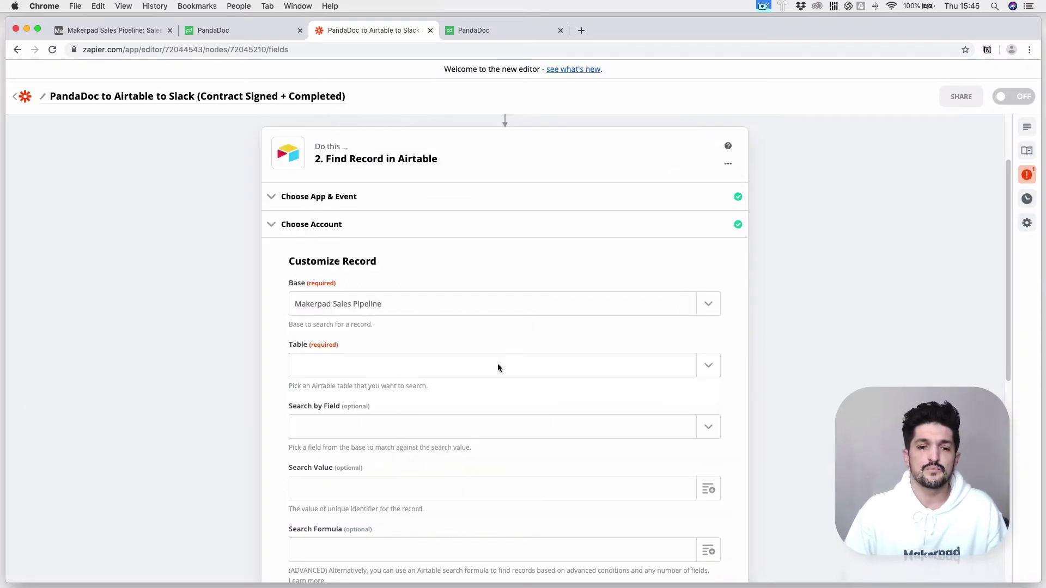
pyautogui.click(498, 365)
pyautogui.click(491, 413)
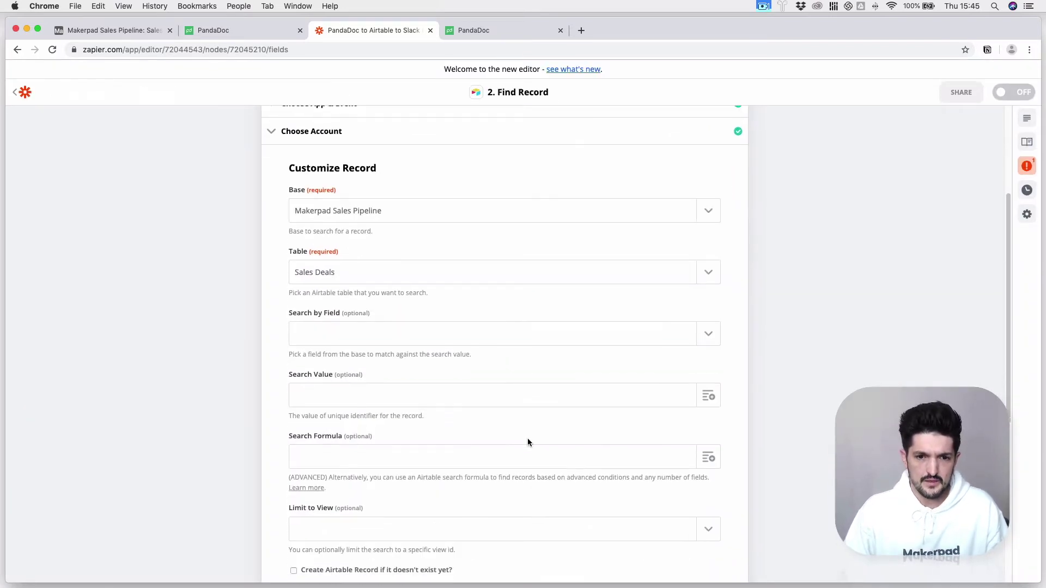
pyautogui.scroll(-3, 463, 376)
# Use the trigger's Field Company Name Value as the search value and continue.
pyautogui.click(472, 272)
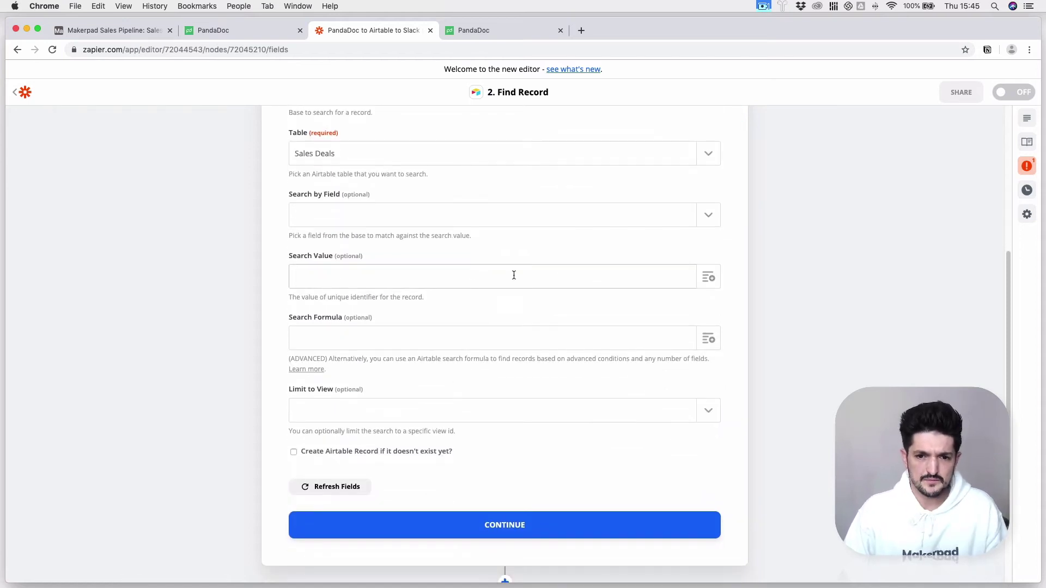
pyautogui.click(708, 277)
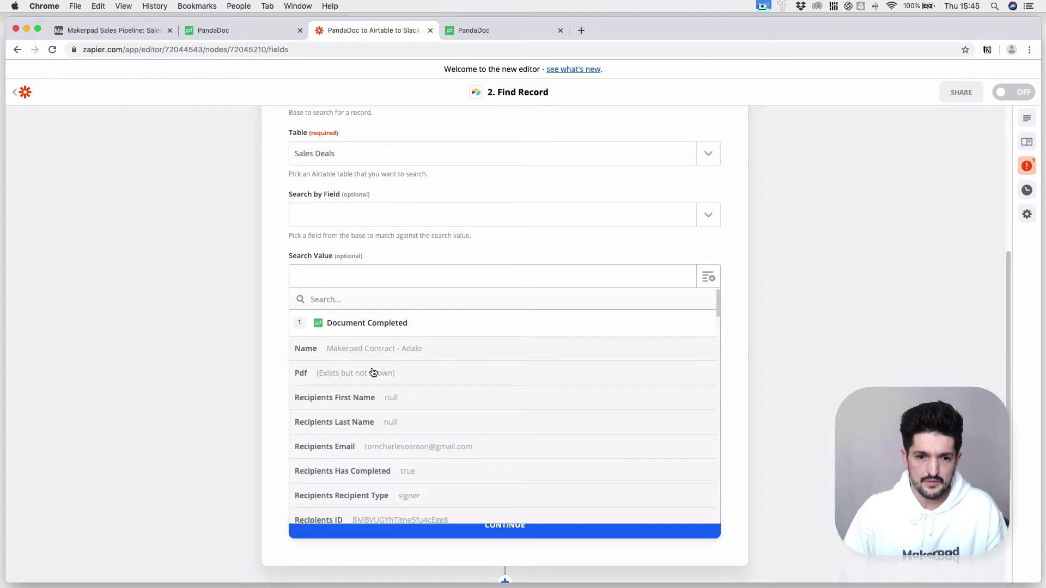
pyautogui.scroll(-5, 495, 441)
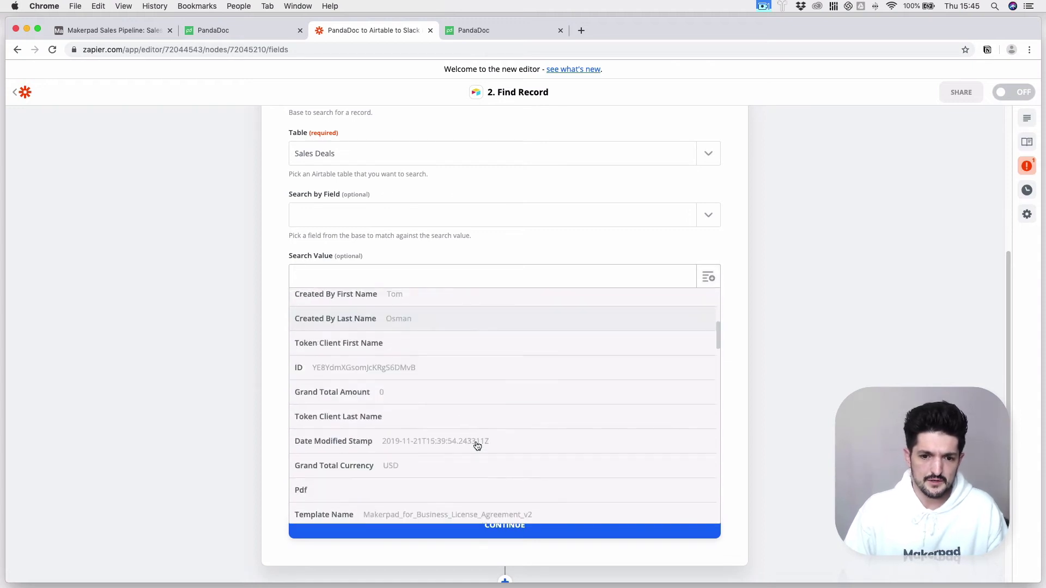
pyautogui.scroll(-5, 477, 446)
pyautogui.write('ada')
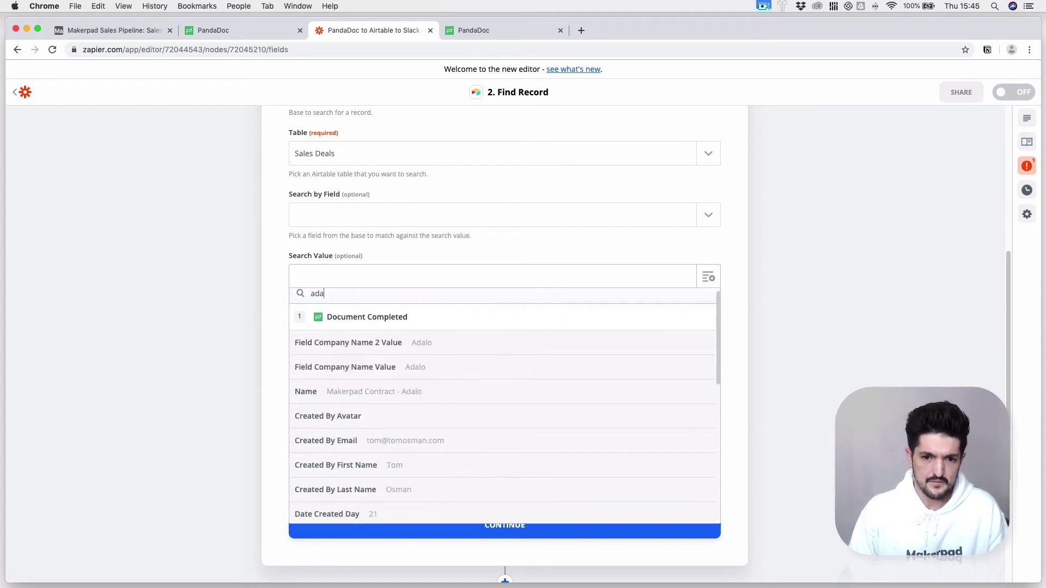
pyautogui.click(480, 367)
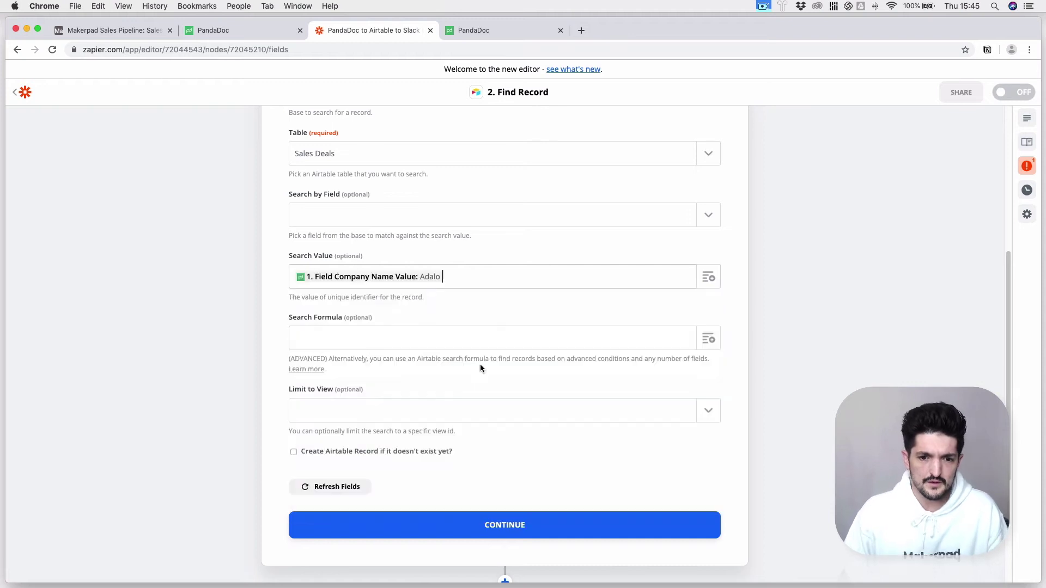
pyautogui.click(470, 344)
pyautogui.click(479, 217)
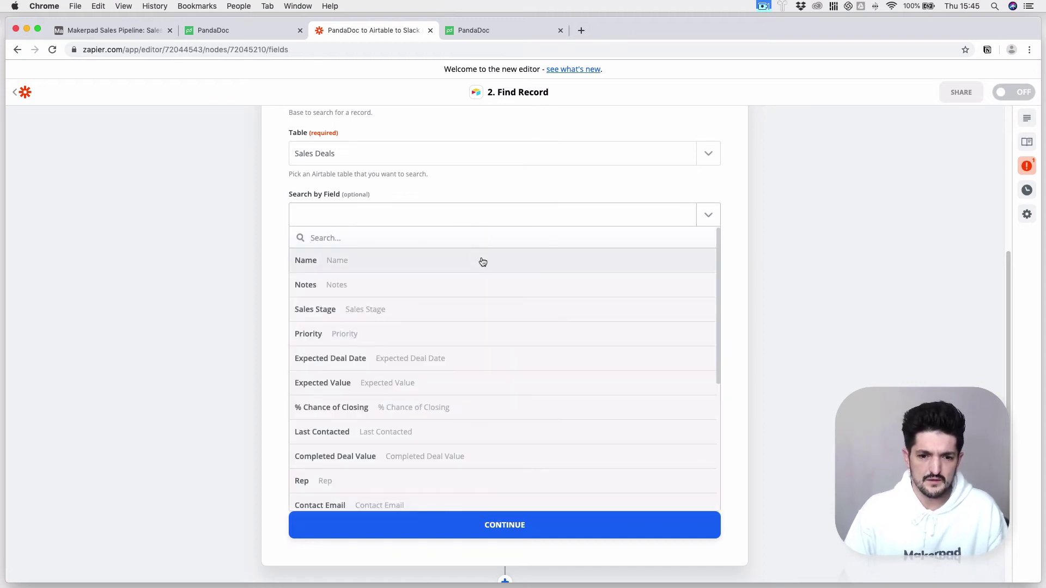
pyautogui.press('Escape')
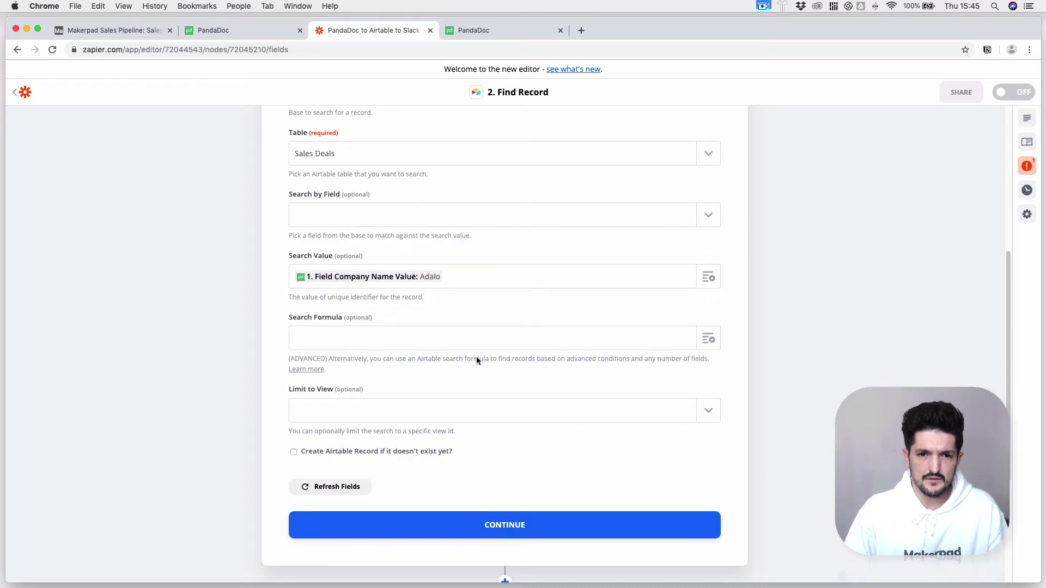
pyautogui.click(505, 526)
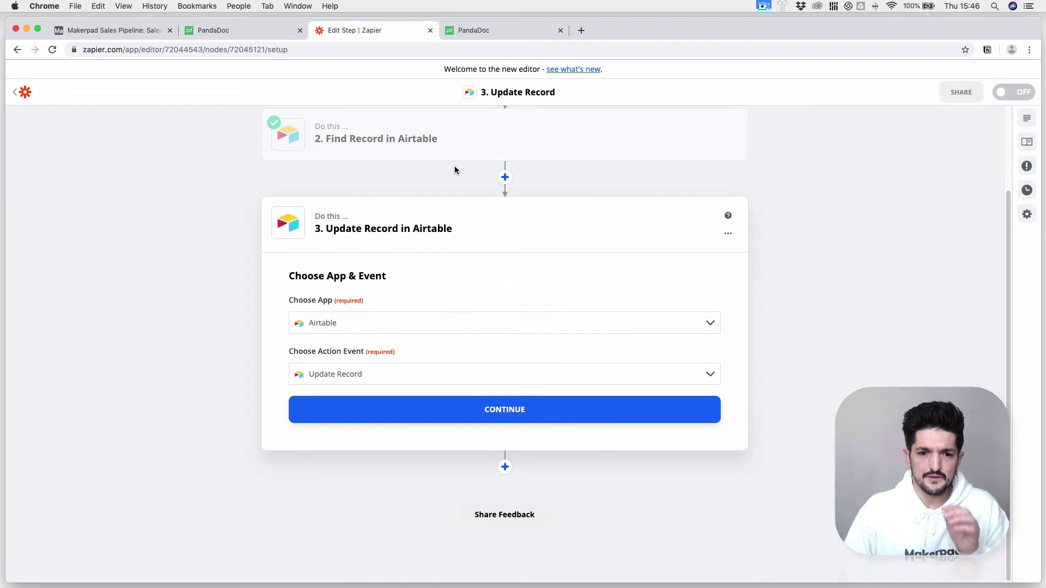
pyautogui.click(518, 414)
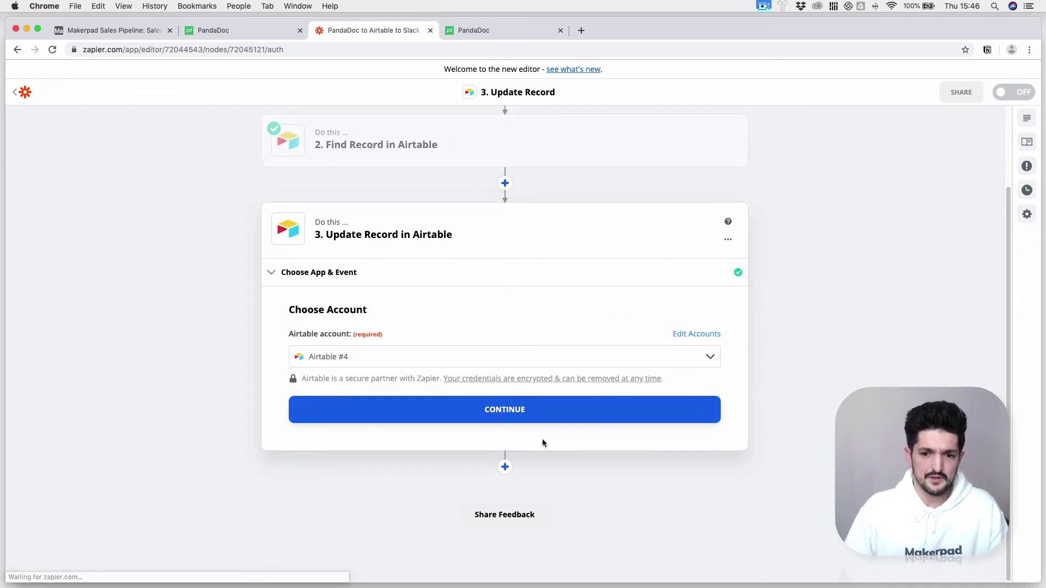
pyautogui.click(482, 415)
pyautogui.scroll(-4, 498, 440)
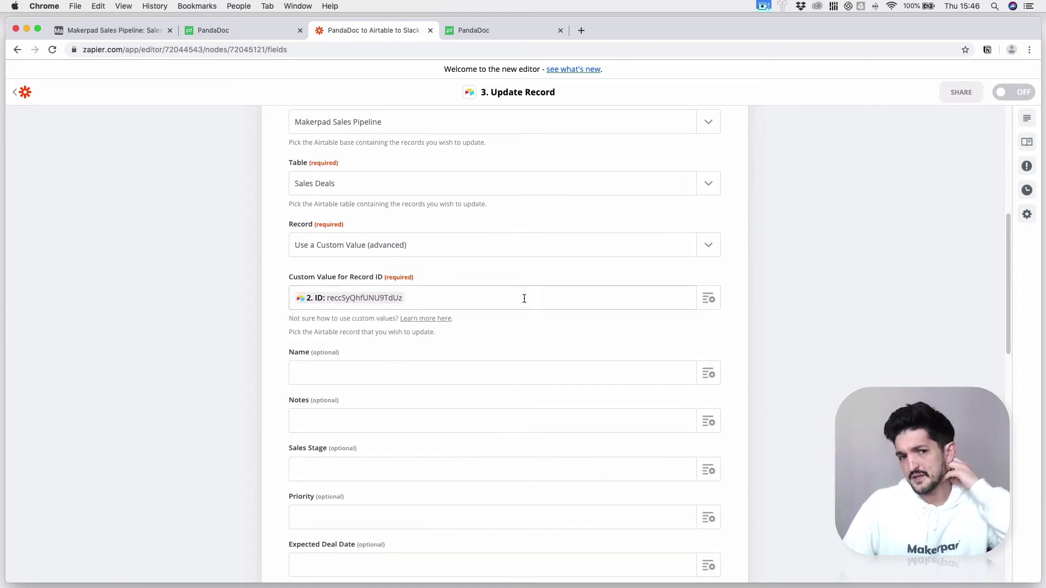
pyautogui.scroll(2, 526, 409)
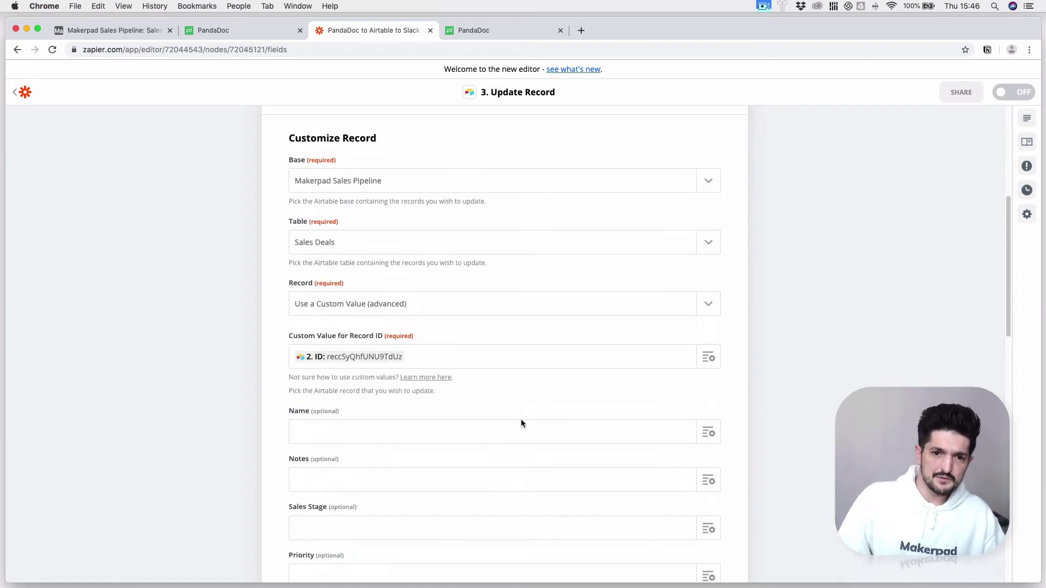
pyautogui.scroll(-1, 484, 423)
pyautogui.scroll(-5, 488, 375)
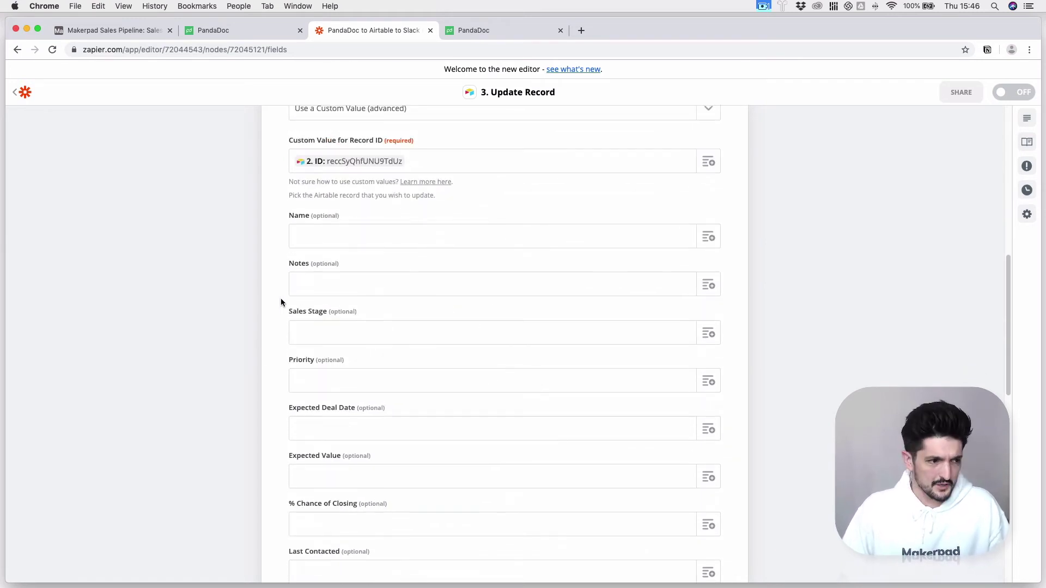
pyautogui.scroll(7, 430, 189)
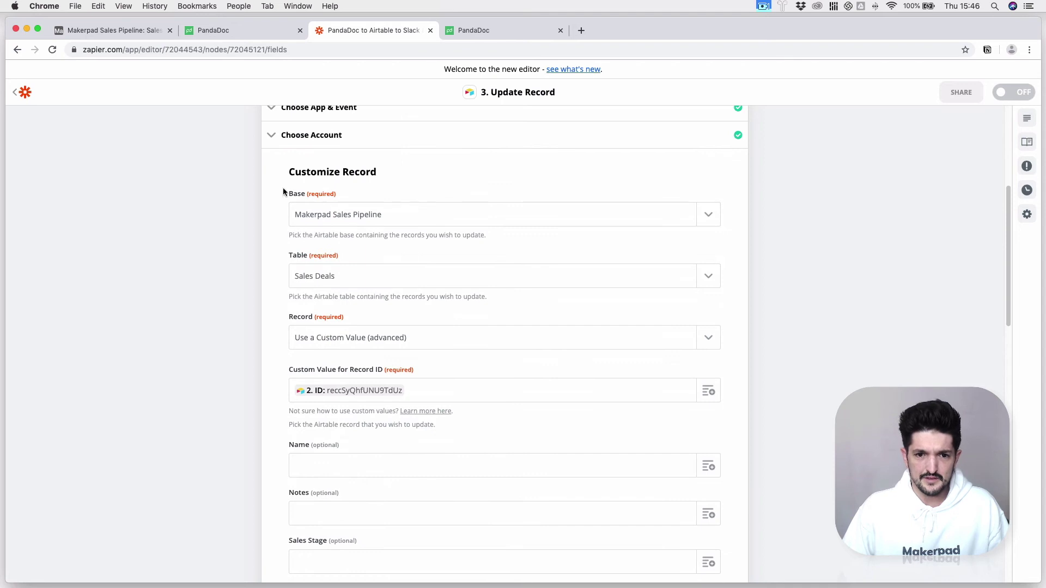
pyautogui.scroll(2, 508, 133)
pyautogui.scroll(-4, 455, 457)
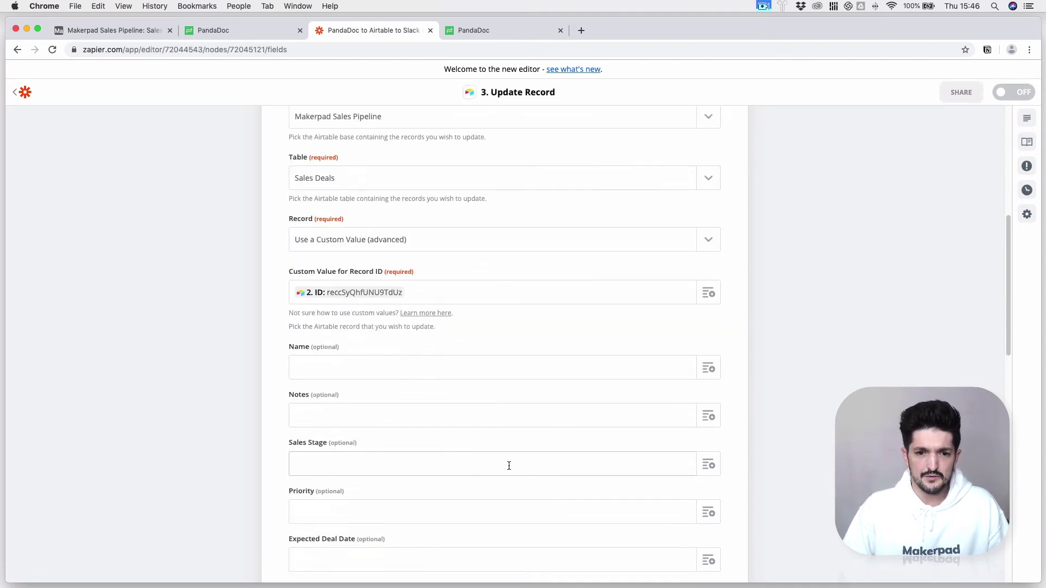
pyautogui.scroll(-2, 371, 439)
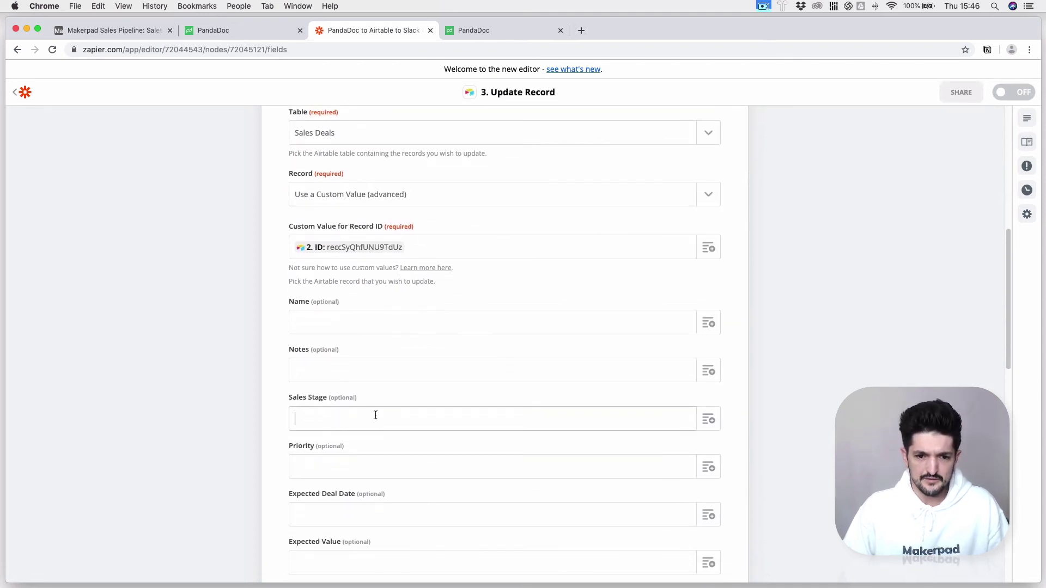
pyautogui.click(381, 427)
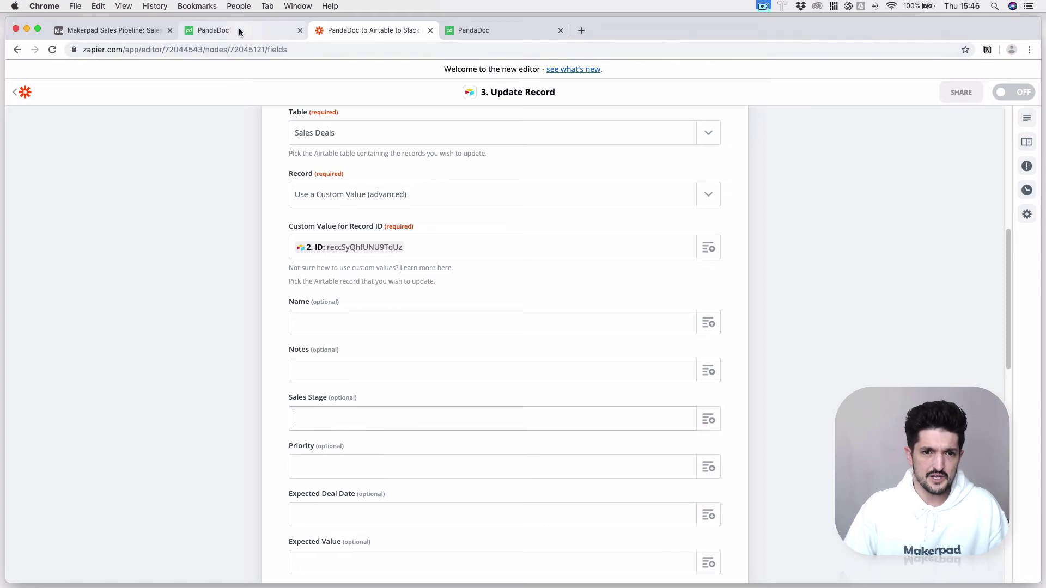
pyautogui.click(129, 31)
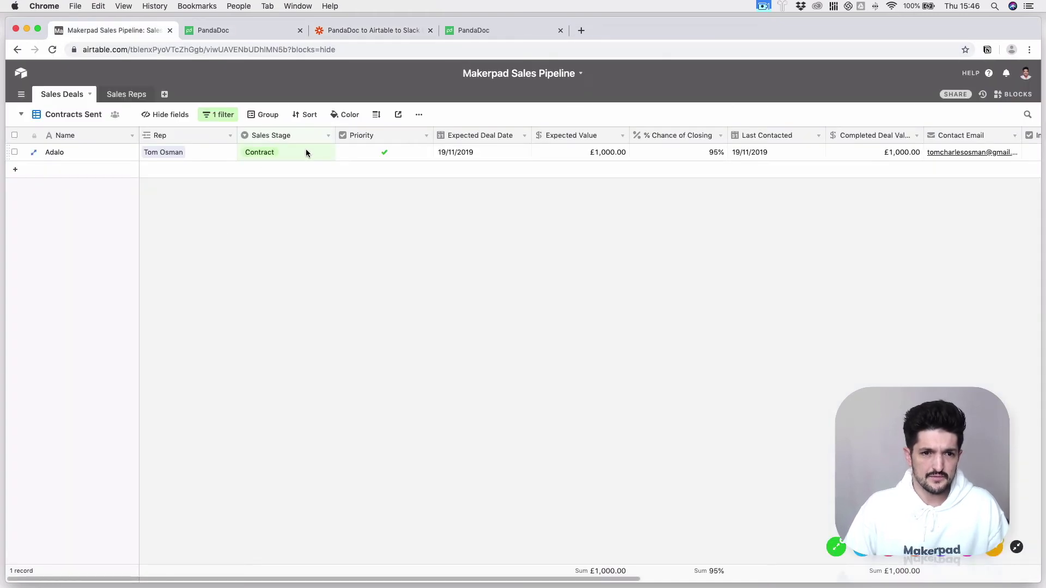
pyautogui.click(305, 152)
pyautogui.click(318, 153)
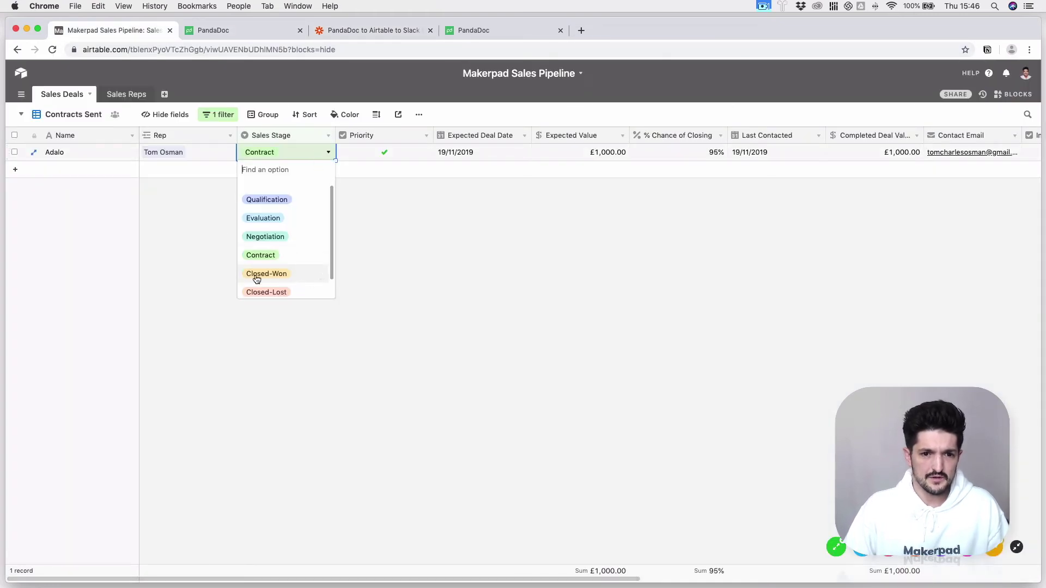
pyautogui.click(382, 269)
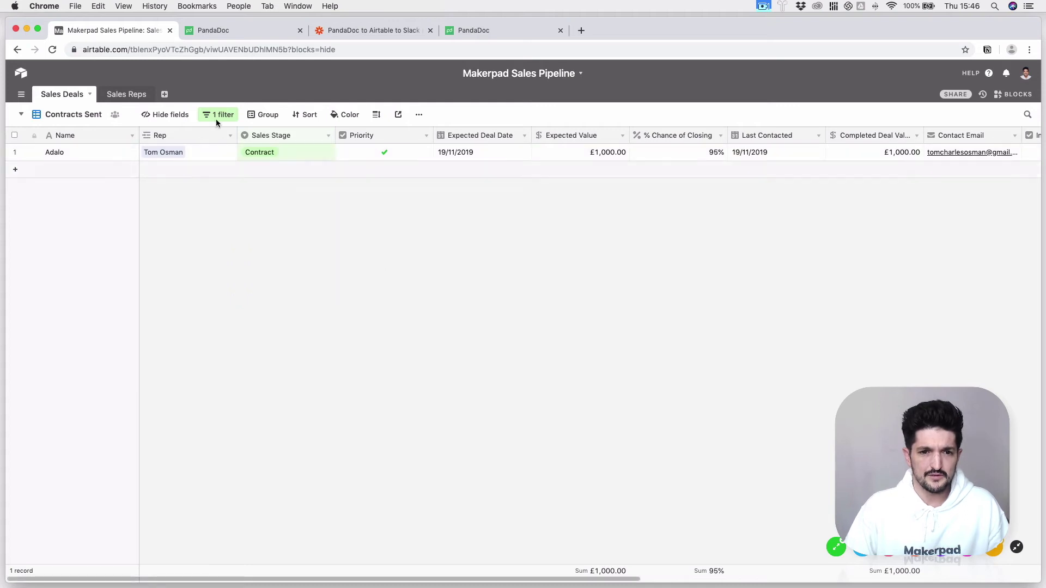
pyautogui.click(346, 30)
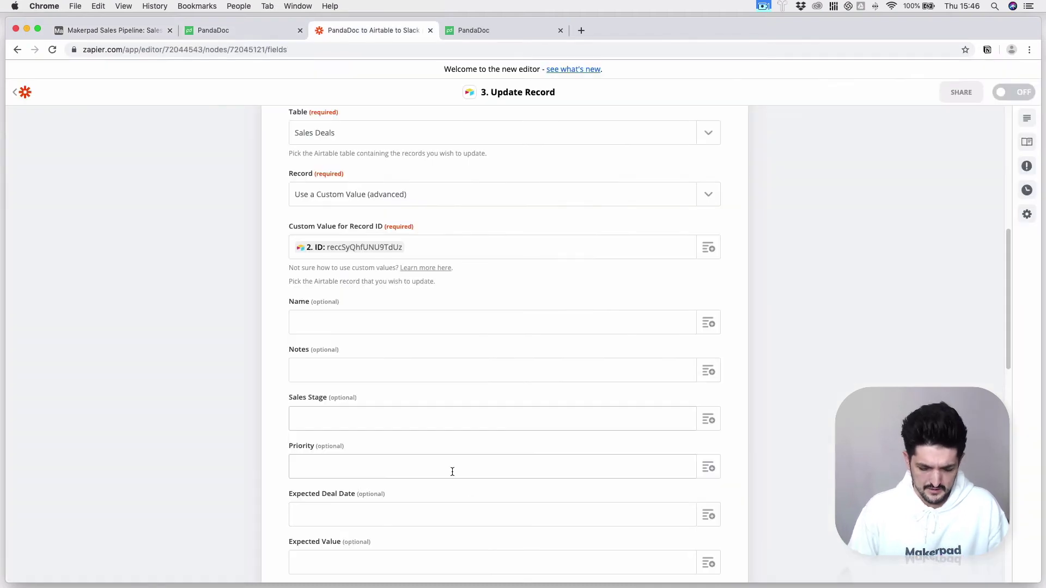
# Enter Closed-Won as the Sales Stage, leave other fields blank, and continue.
pyautogui.write('Cloased-Won')
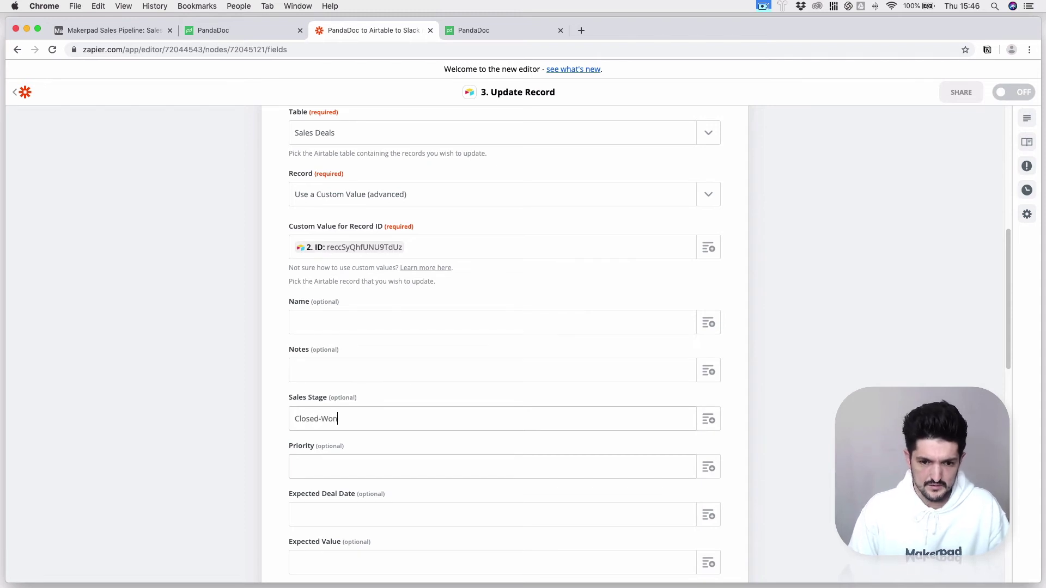
pyautogui.scroll(-4, 362, 222)
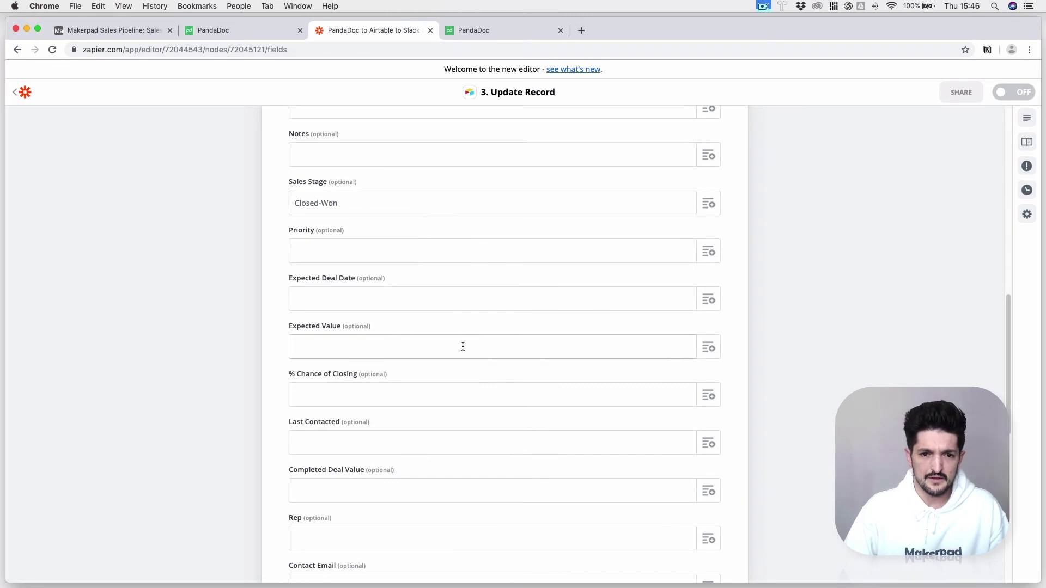
pyautogui.scroll(-8, 507, 387)
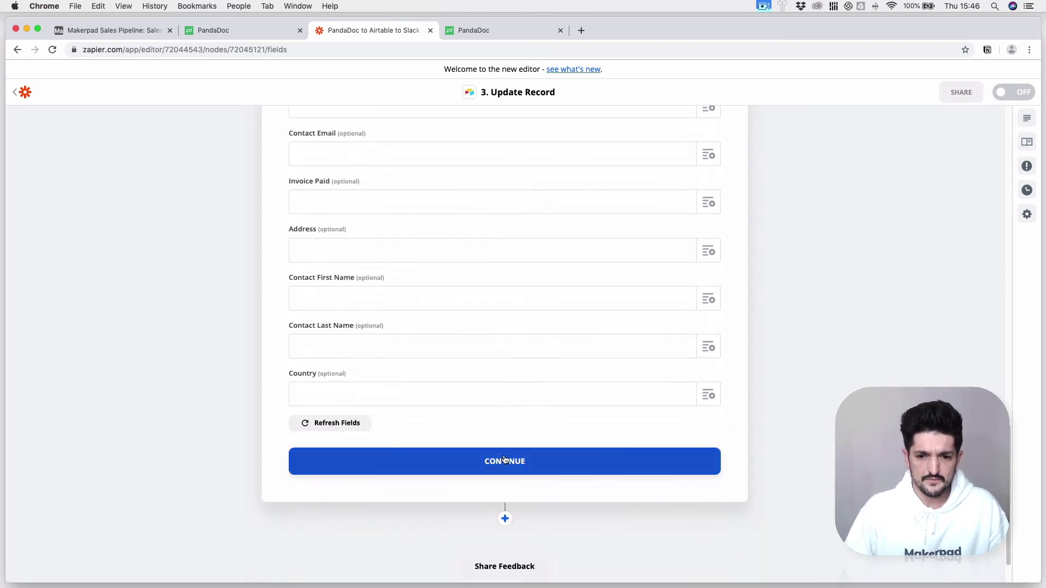
pyautogui.click(504, 461)
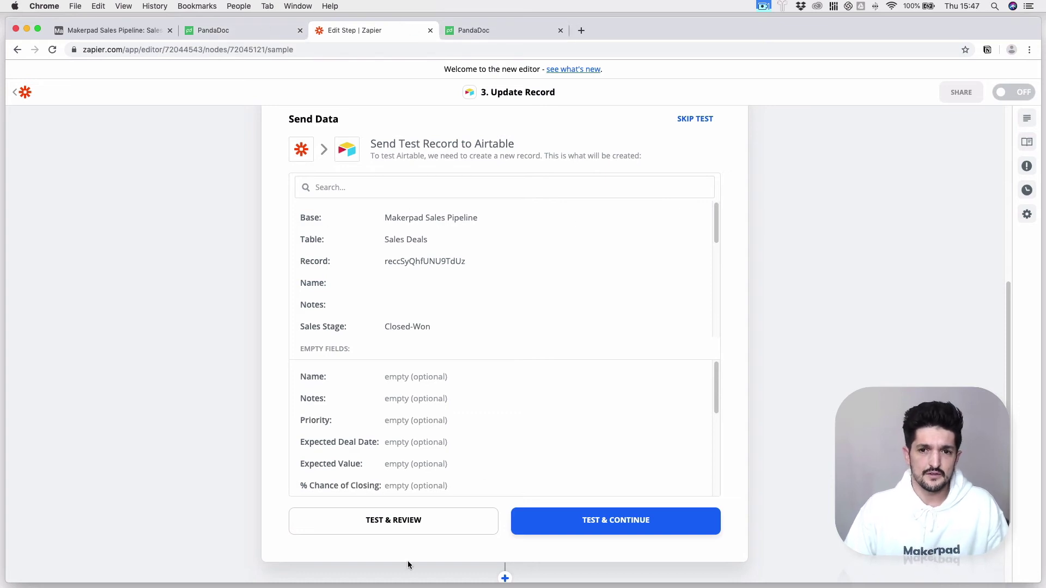
# Test the Update Record step and confirm Airtable's Contracts Sent view is now empty.
pyautogui.click(153, 30)
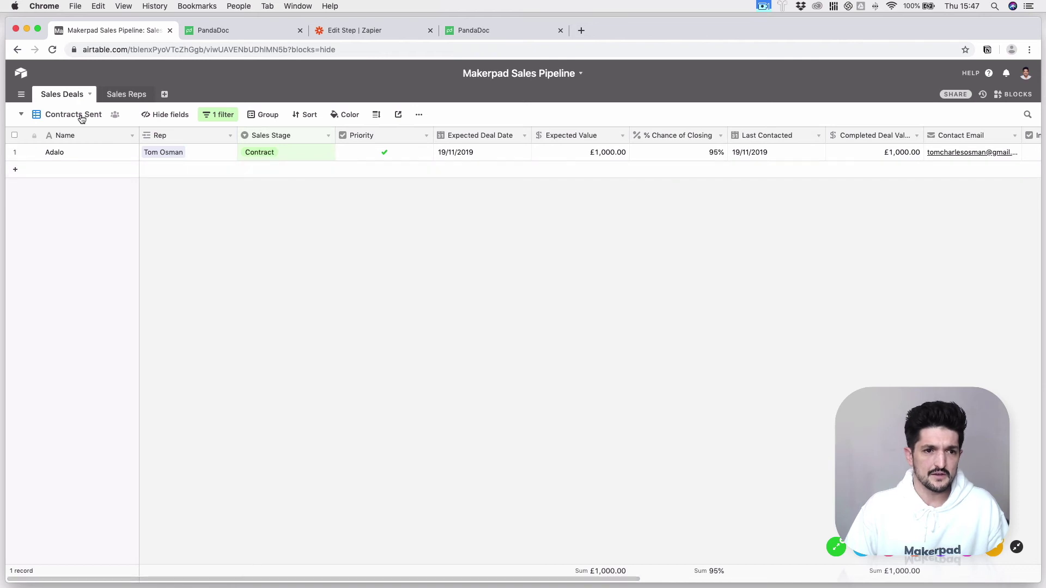
pyautogui.click(372, 33)
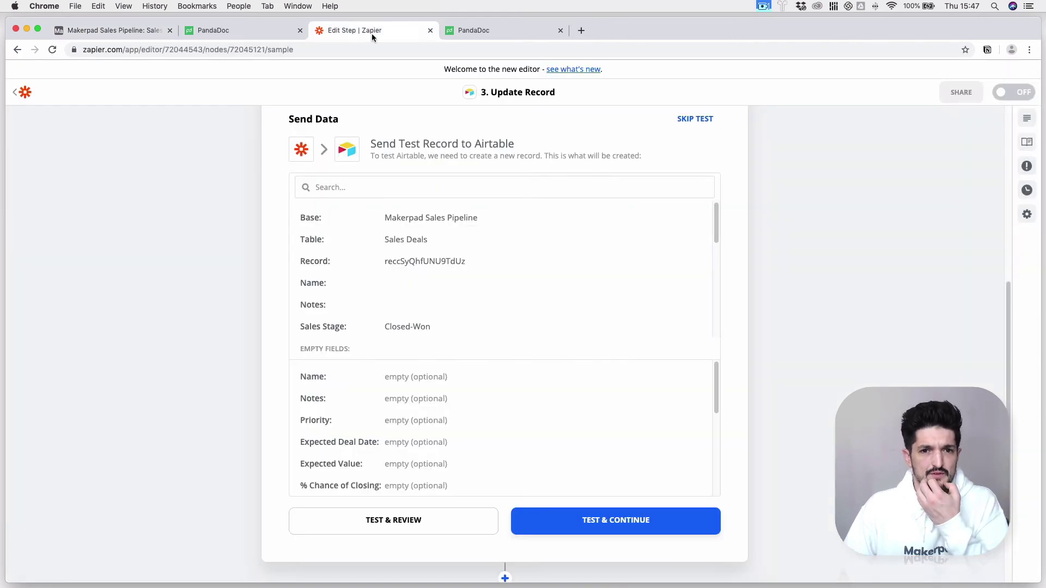
pyautogui.click(623, 525)
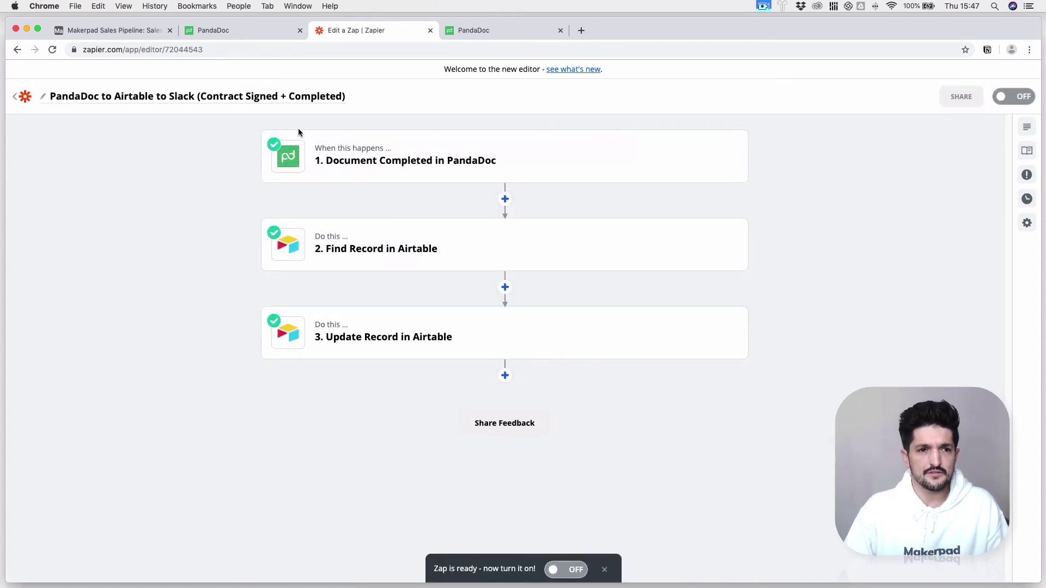
pyautogui.click(107, 30)
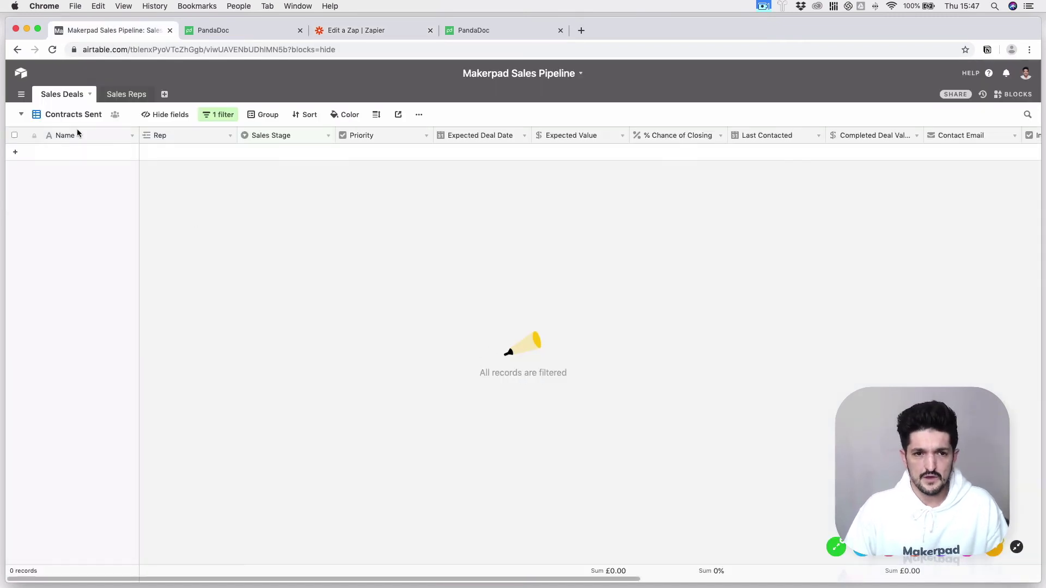
# Add a new grid view named Won to the Sales Deals table.
pyautogui.click(22, 114)
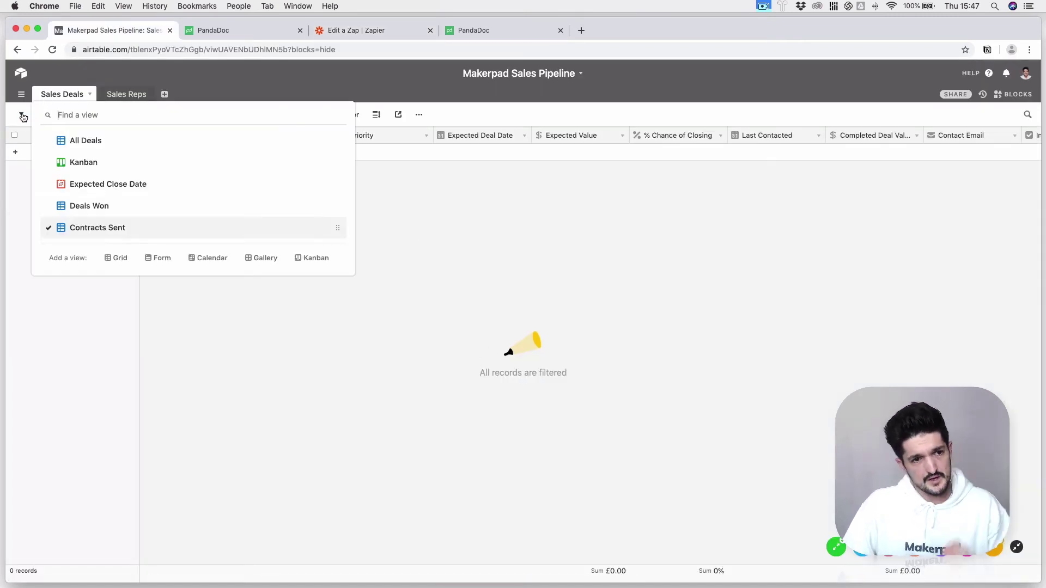
pyautogui.click(120, 257)
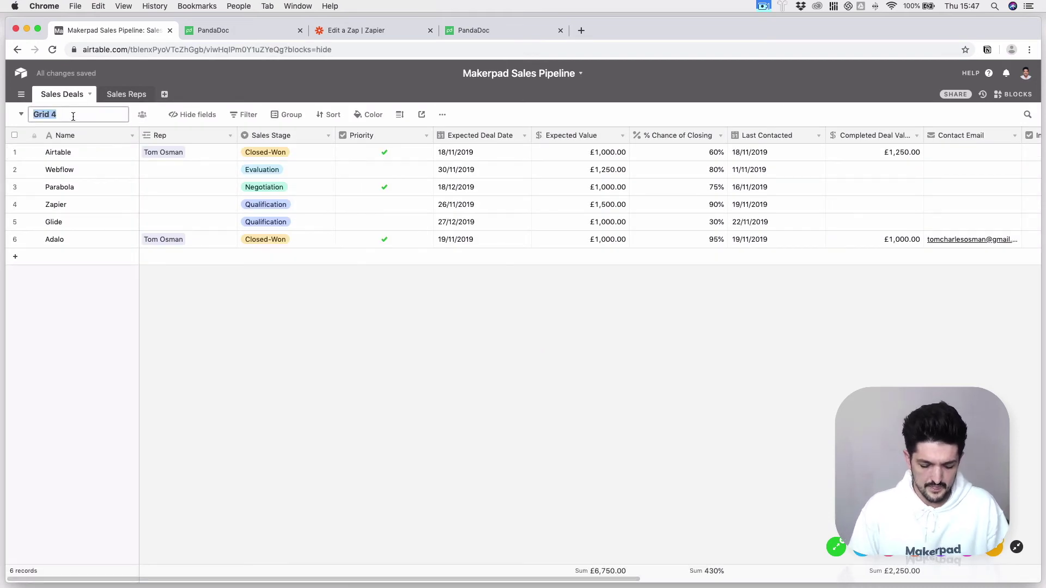
pyautogui.write('Clos')
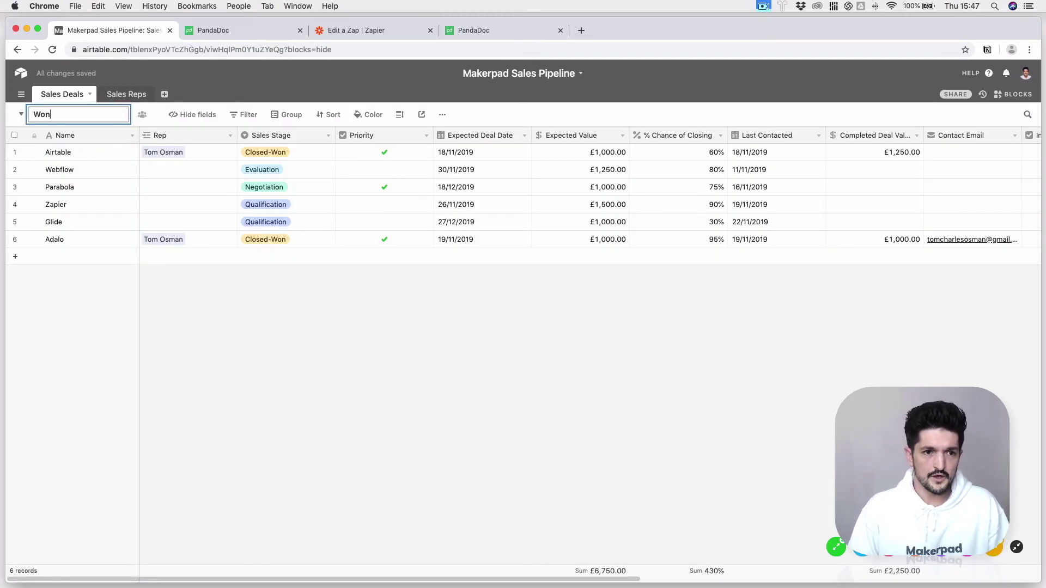
pyautogui.press('Return')
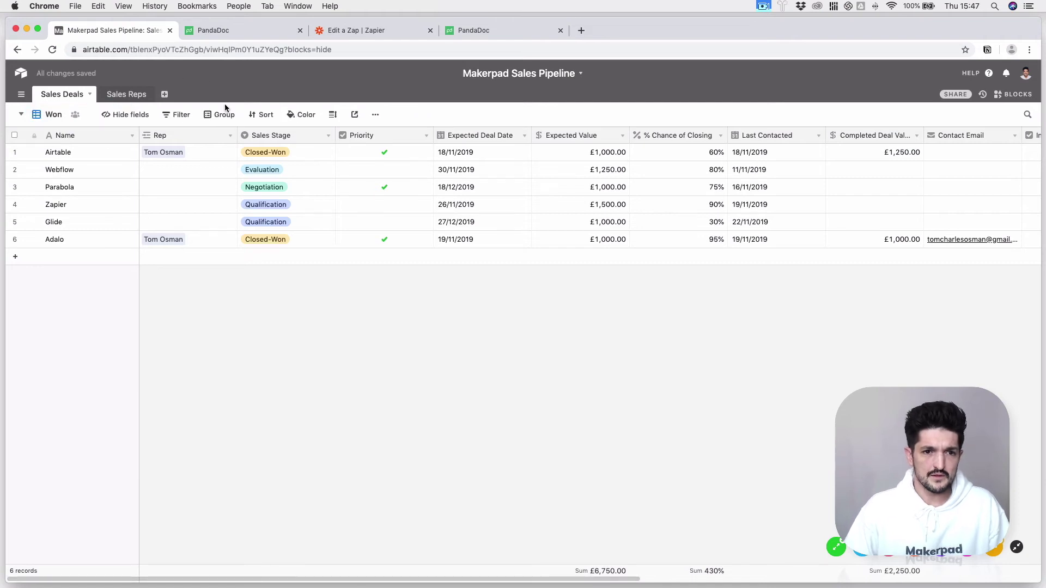
# Filter the Won view to Sales Stage is Closed-Won, then go back to the Zap.
pyautogui.click(177, 114)
pyautogui.click(196, 158)
pyautogui.click(238, 139)
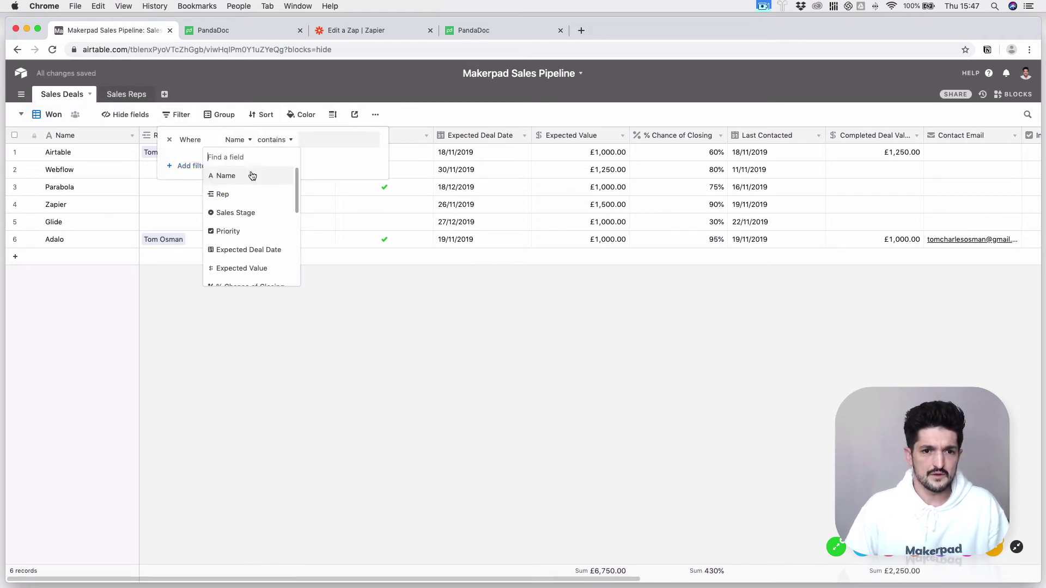
pyautogui.click(240, 213)
pyautogui.click(312, 143)
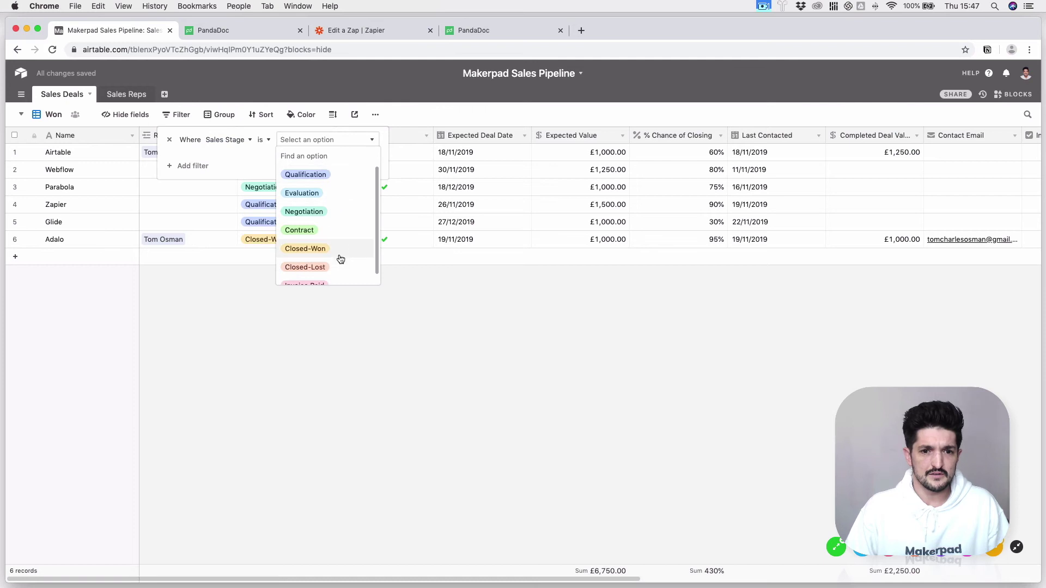
pyautogui.click(338, 250)
pyautogui.click(397, 256)
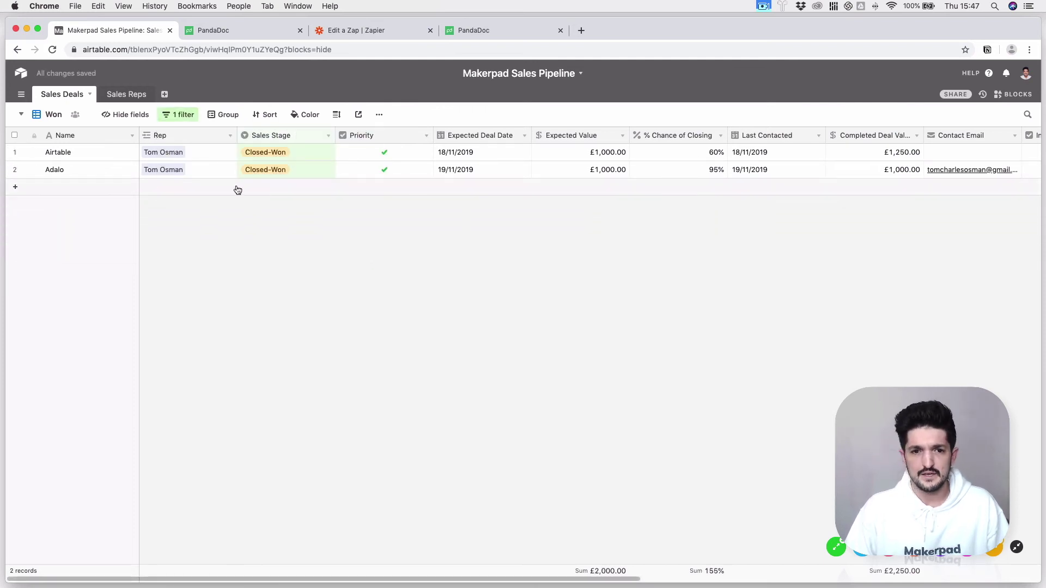
pyautogui.click(381, 34)
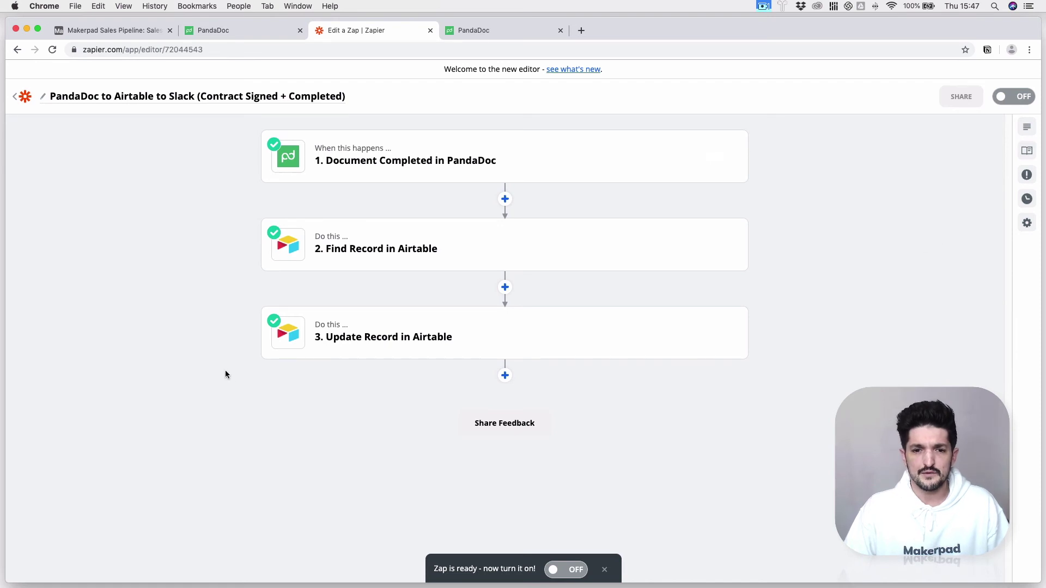
# Add a Slack step 4 using the Send Private Channel Message event.
pyautogui.click(505, 375)
pyautogui.write('slack')
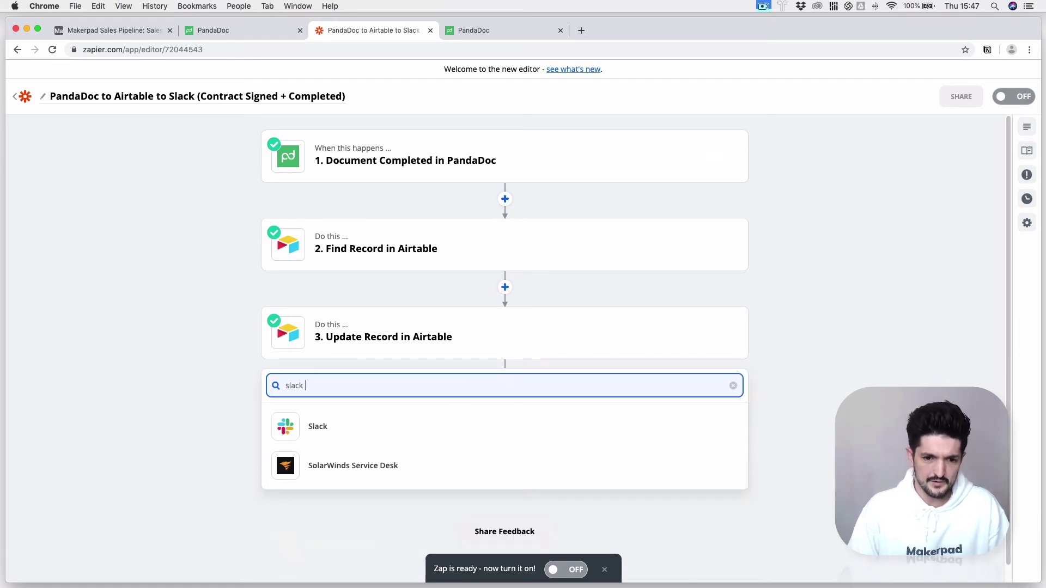
pyautogui.click(403, 441)
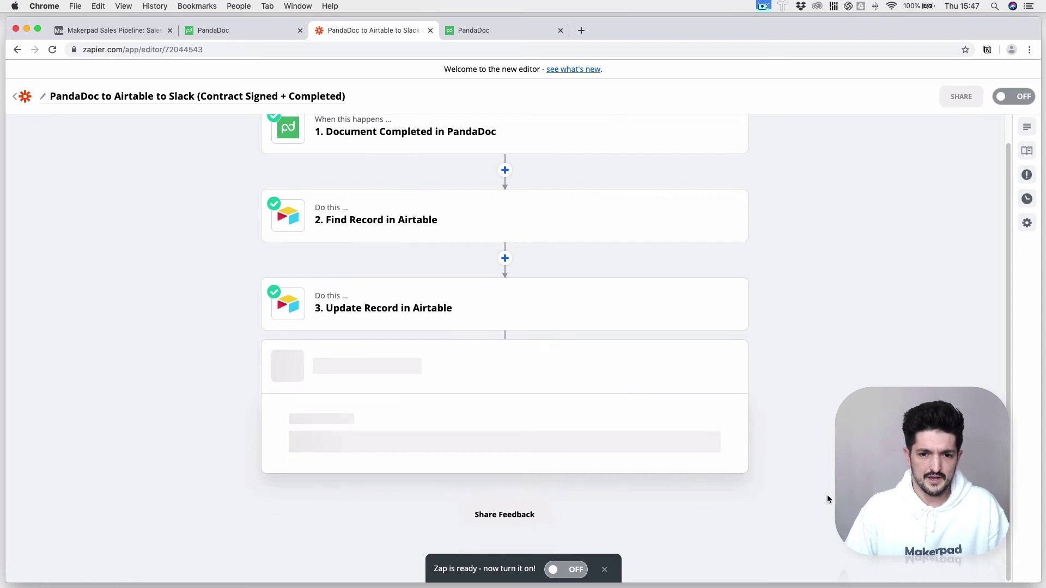
pyautogui.click(488, 374)
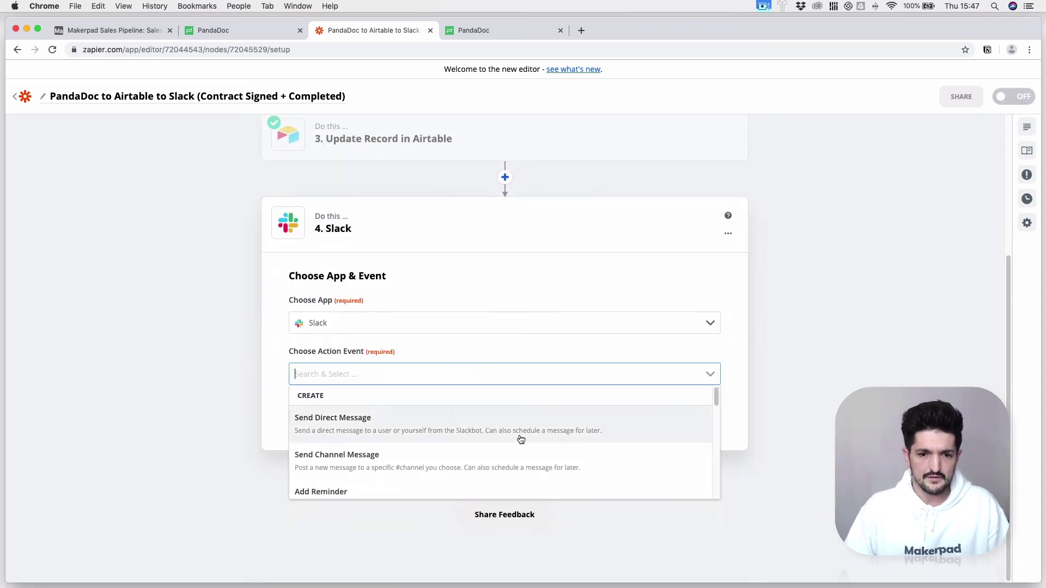
pyautogui.scroll(-5, 465, 462)
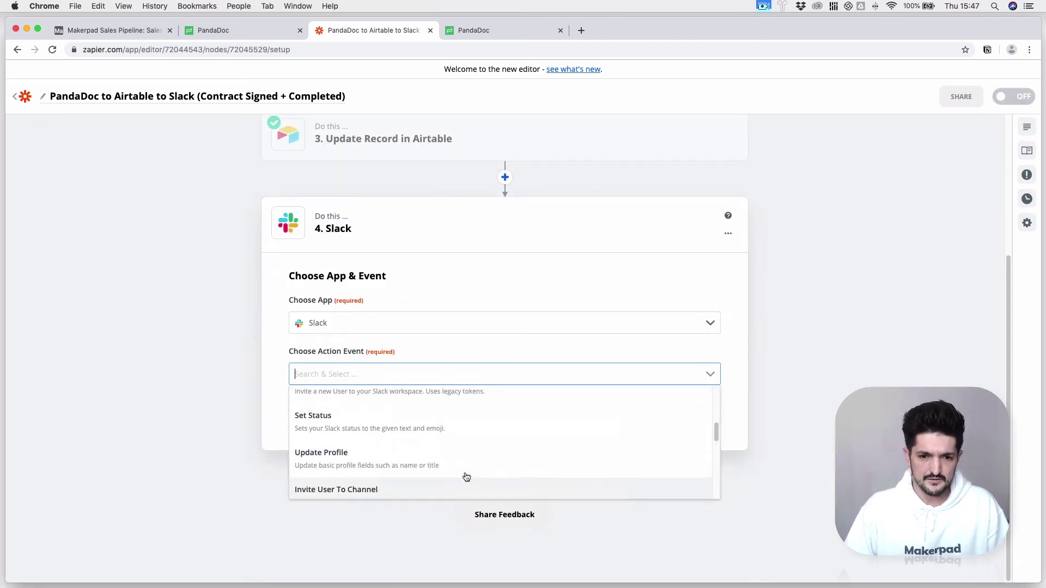
pyautogui.scroll(-1, 474, 441)
pyautogui.click(471, 458)
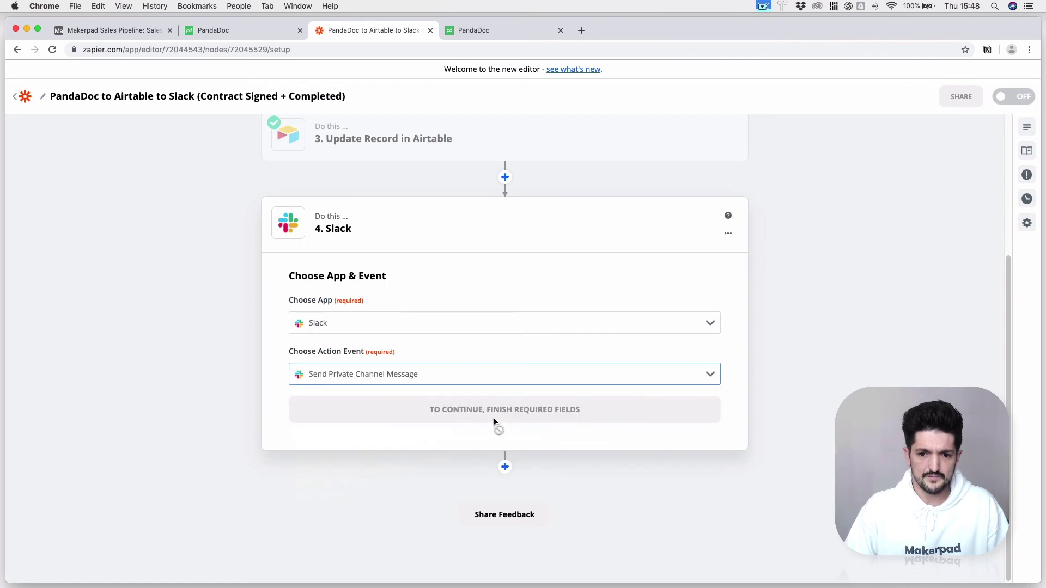
pyautogui.click(507, 421)
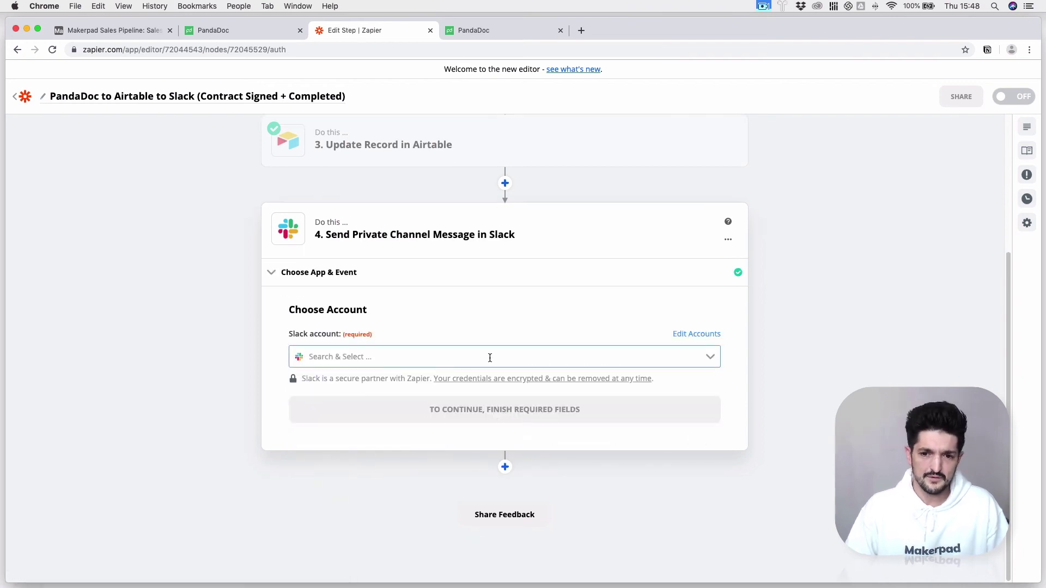
# Connect the Slack account to the step and continue to message settings.
pyautogui.click(491, 355)
pyautogui.click(489, 385)
pyautogui.click(502, 408)
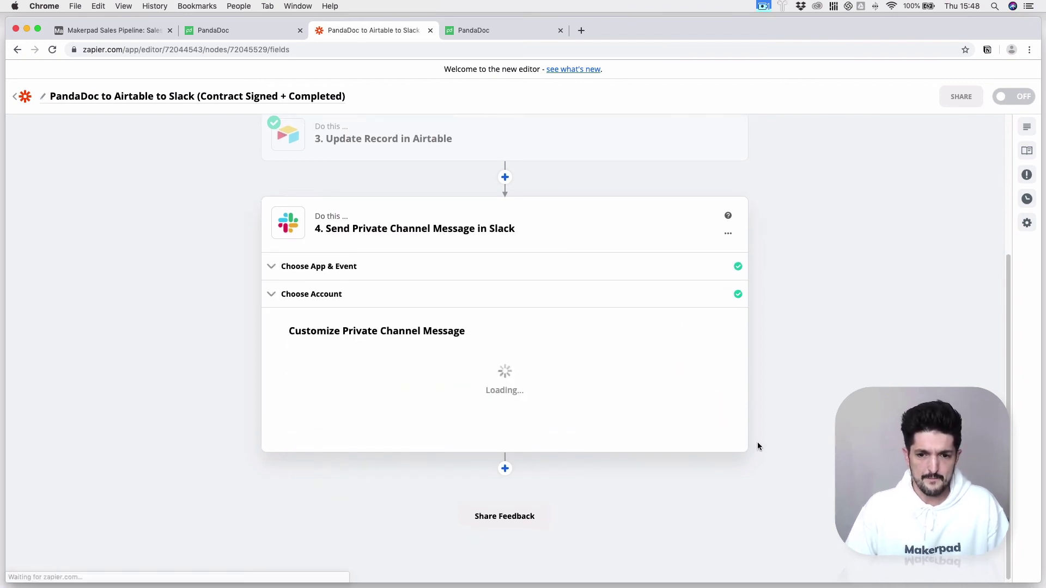
# Choose _team as the private channel for the message.
pyautogui.scroll(-5, 481, 392)
pyautogui.scroll(1, 457, 175)
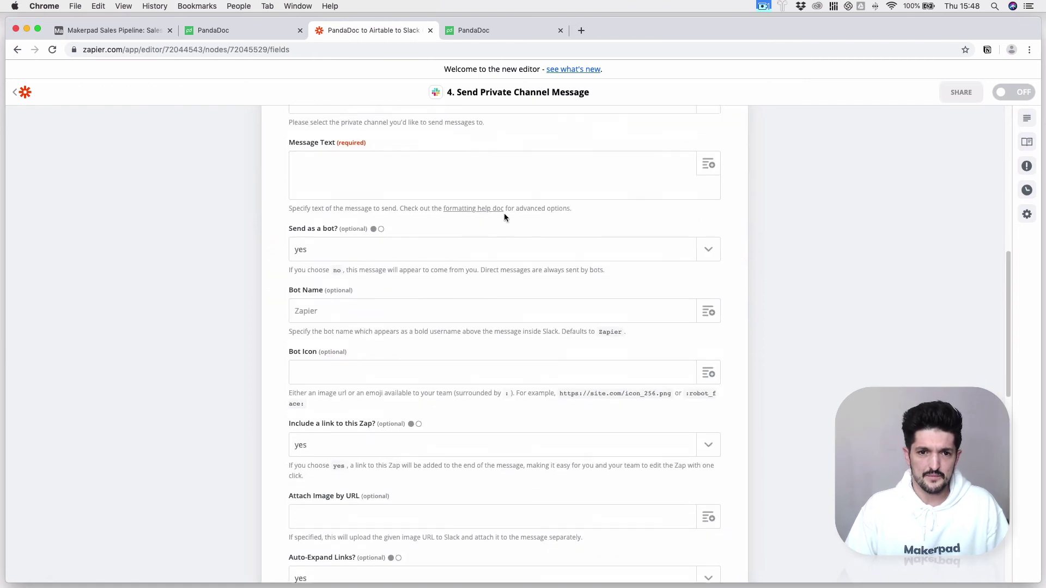
pyautogui.click(466, 131)
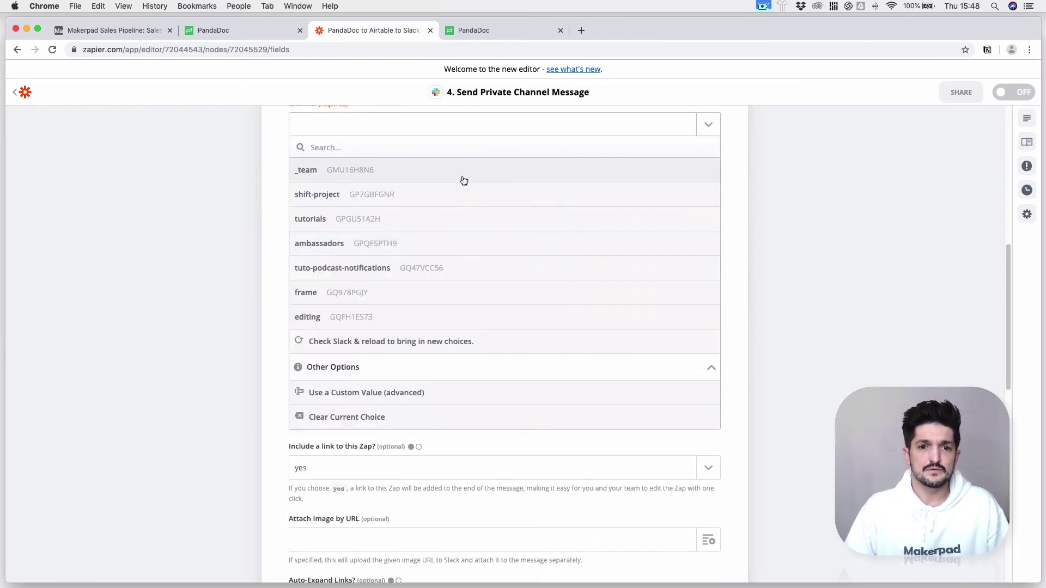
pyautogui.click(464, 170)
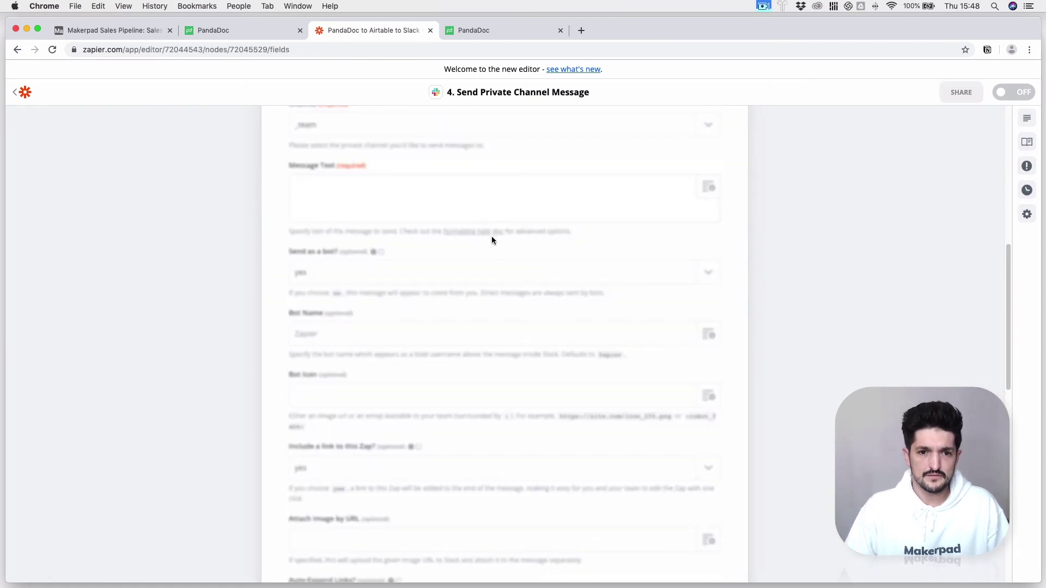
# Compose the message 'Deal done with <Find Record Name>! 🎉'.
pyautogui.click(486, 199)
pyautogui.write('DEal c')
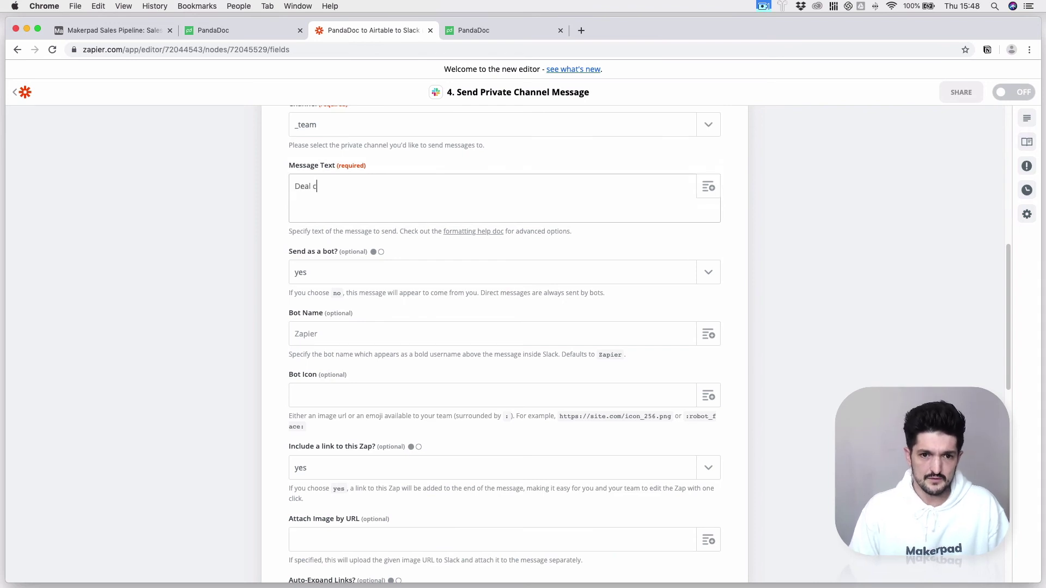
pyautogui.write('o')
pyautogui.press('BackSpace')
pyautogui.press('BackSpace')
pyautogui.write('done with')
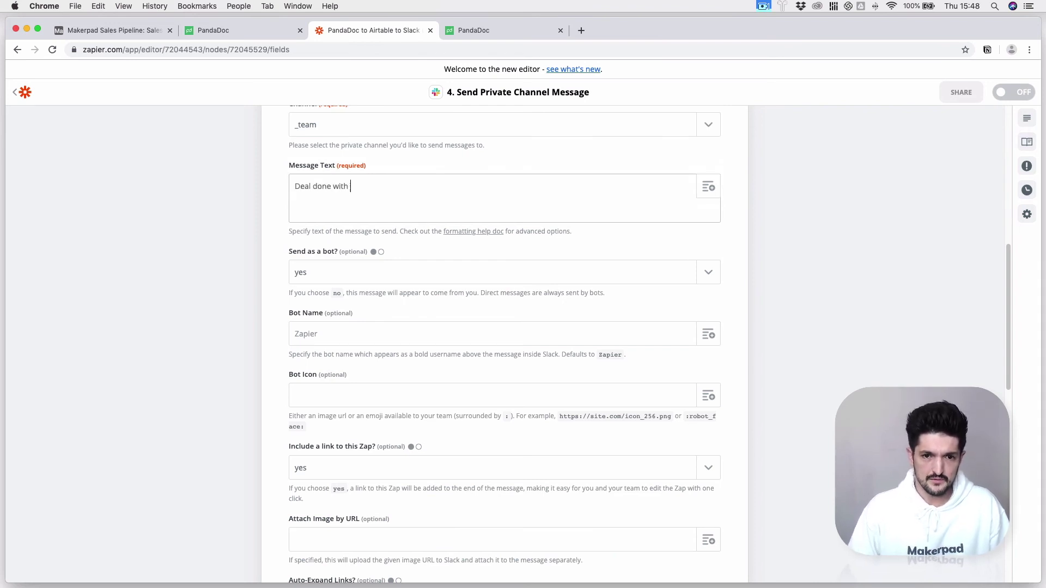
pyautogui.click(709, 189)
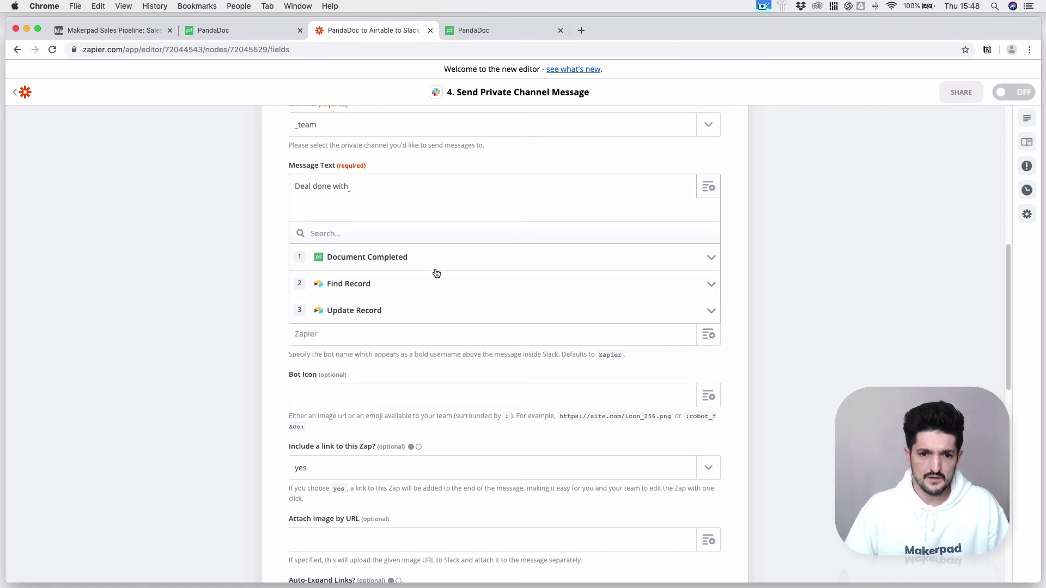
pyautogui.click(445, 289)
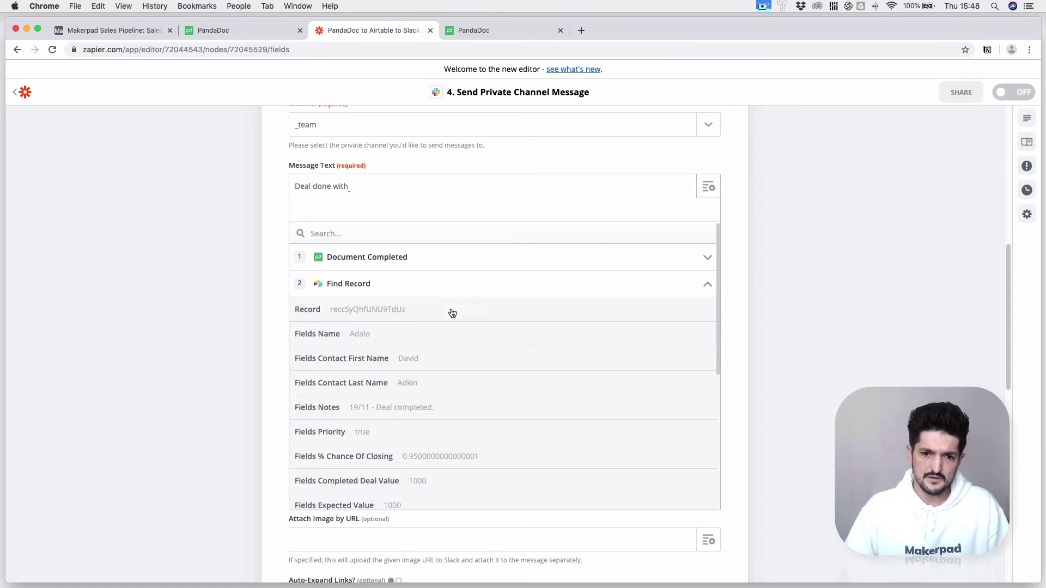
pyautogui.click(451, 335)
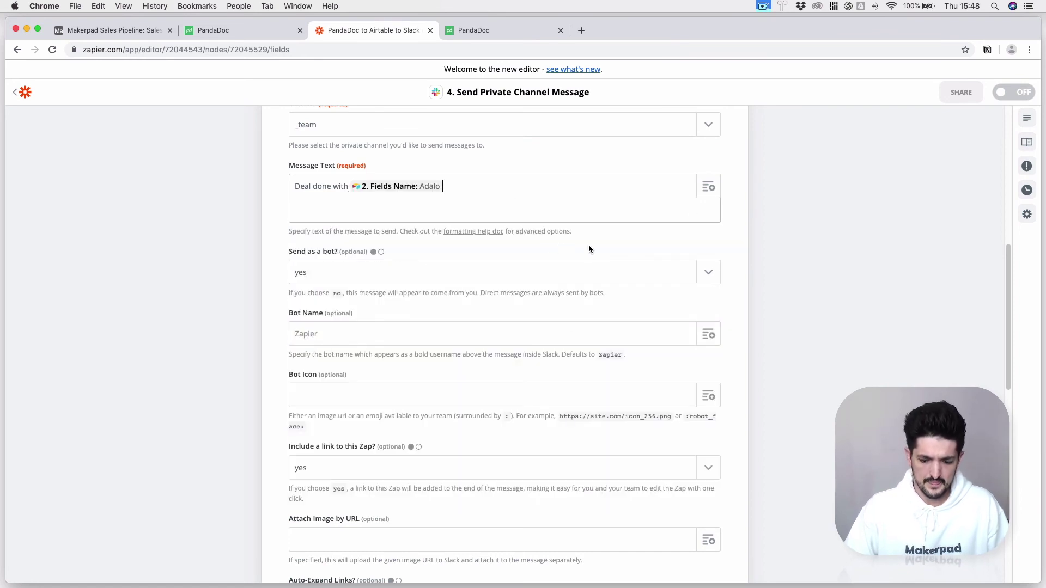
pyautogui.write('!')
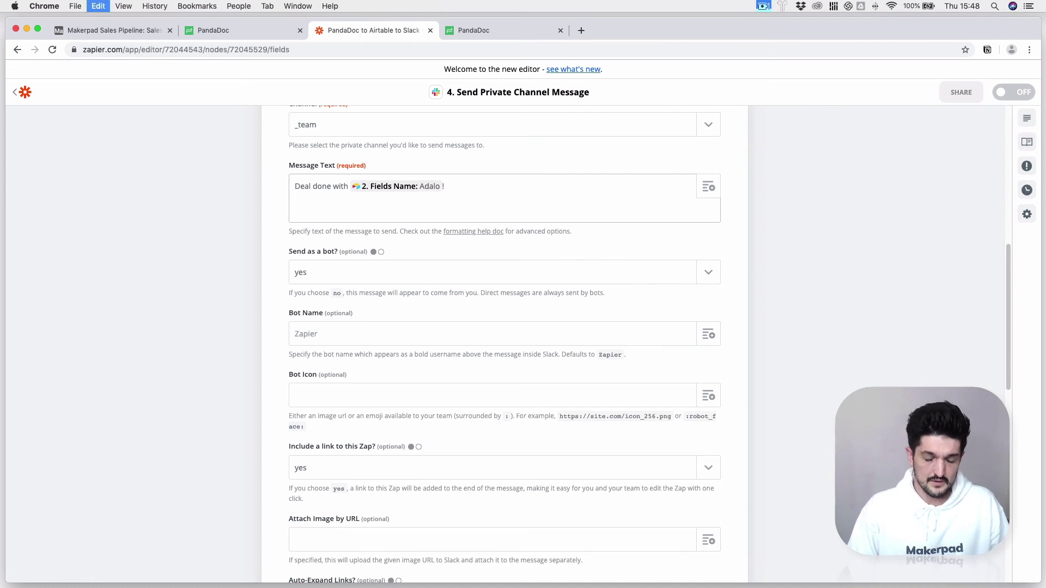
pyautogui.click(374, 238)
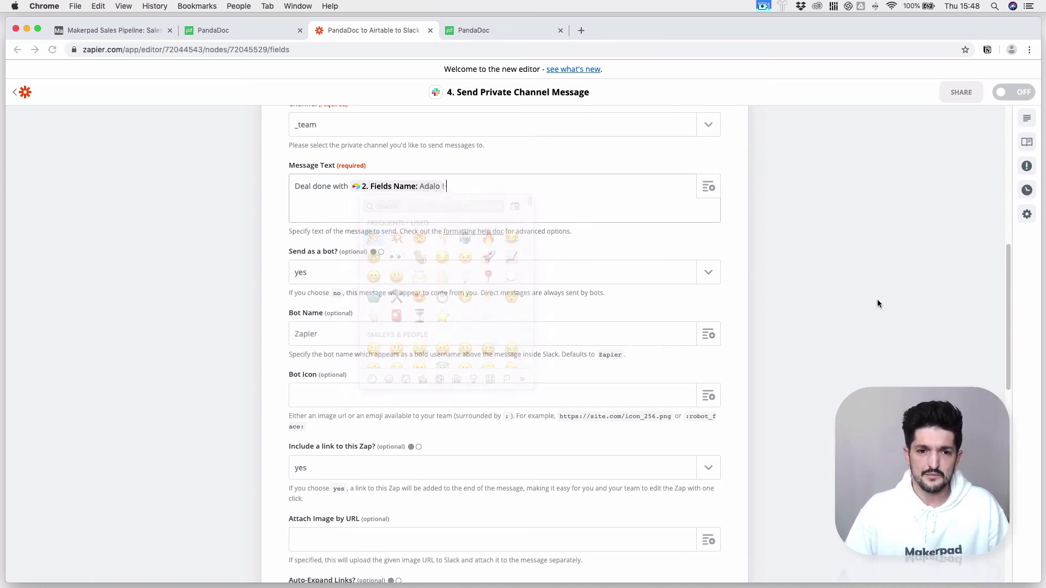
# Set the bot name to Makerbot and the bot icon to :robot_face:.
pyautogui.click(446, 338)
pyautogui.write('M')
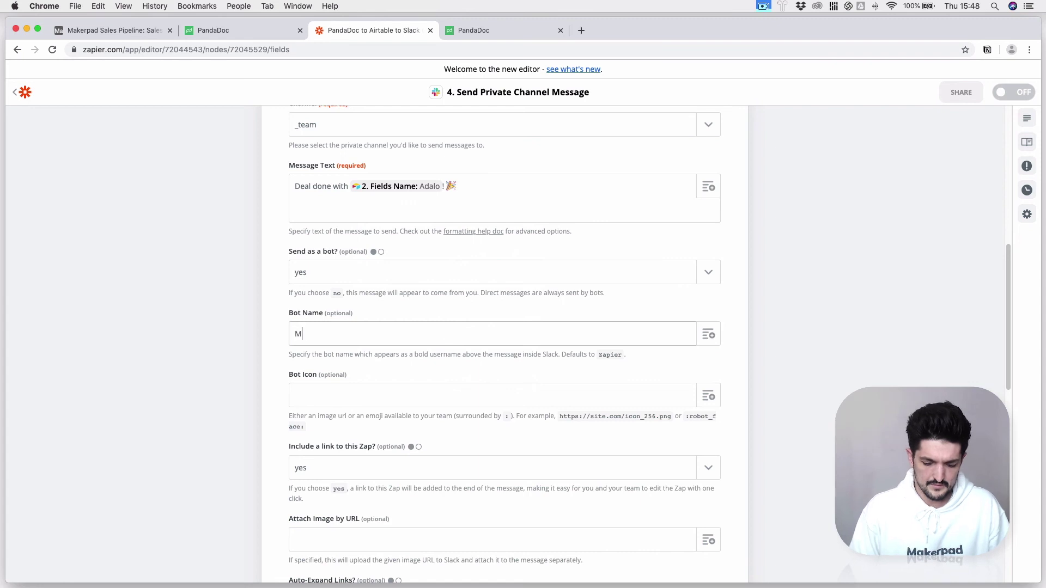
pyautogui.write('akerbot')
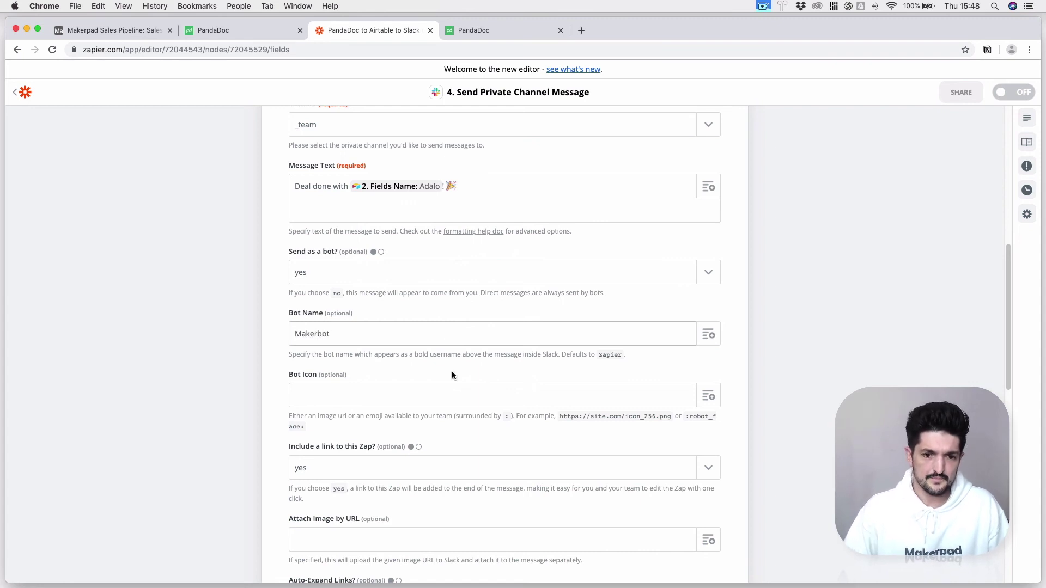
pyautogui.scroll(-1, 521, 459)
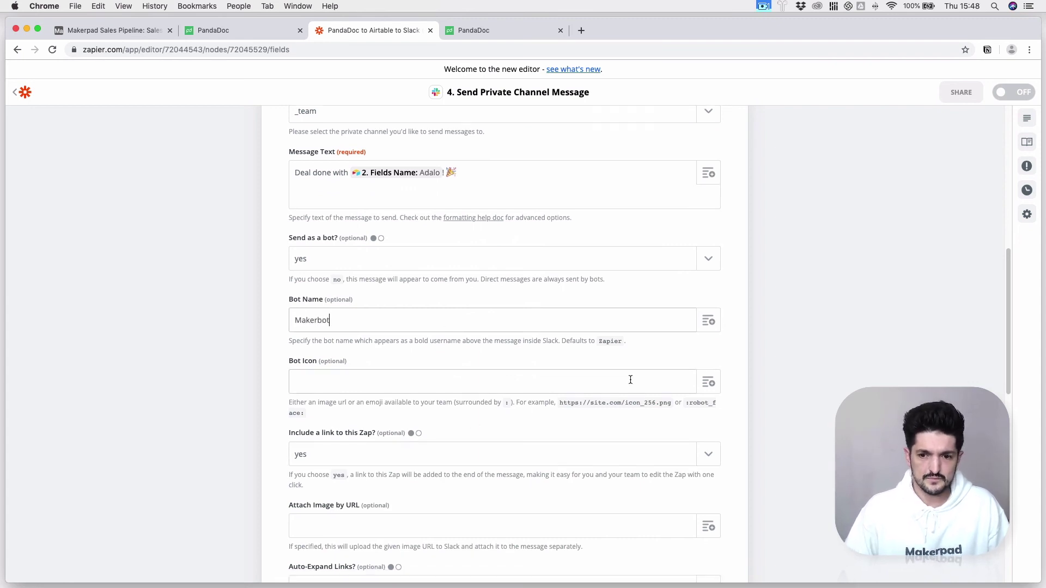
pyautogui.moveTo(685, 403); pyautogui.dragTo(332, 417)
pyautogui.press('super+c')
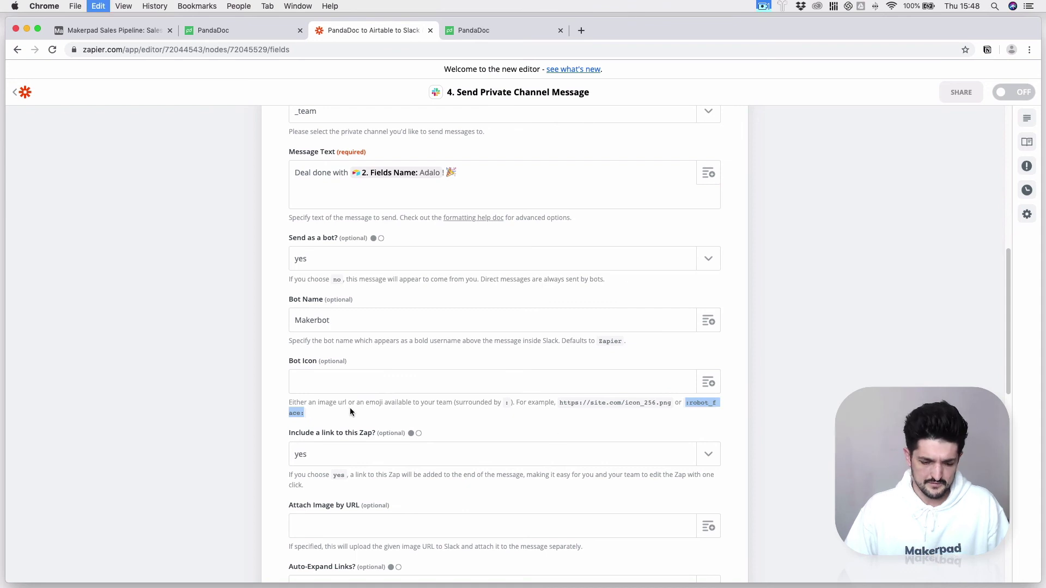
pyautogui.click(354, 381)
pyautogui.press('super+v')
# Exclude the link to the Zap and save the message settings.
pyautogui.click(447, 452)
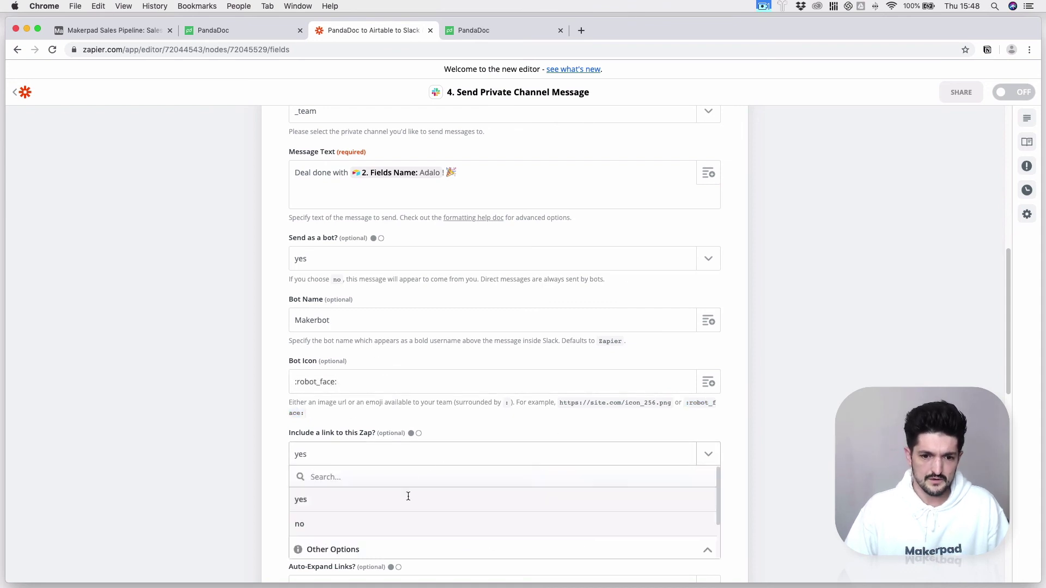
pyautogui.click(425, 524)
pyautogui.scroll(-5, 820, 469)
pyautogui.scroll(-4, 820, 469)
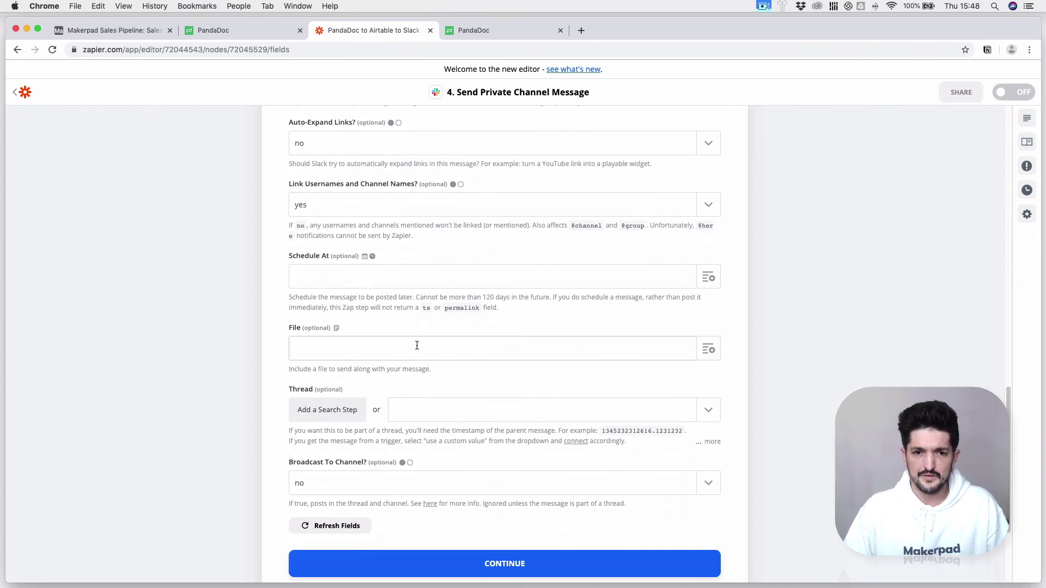
pyautogui.click(531, 564)
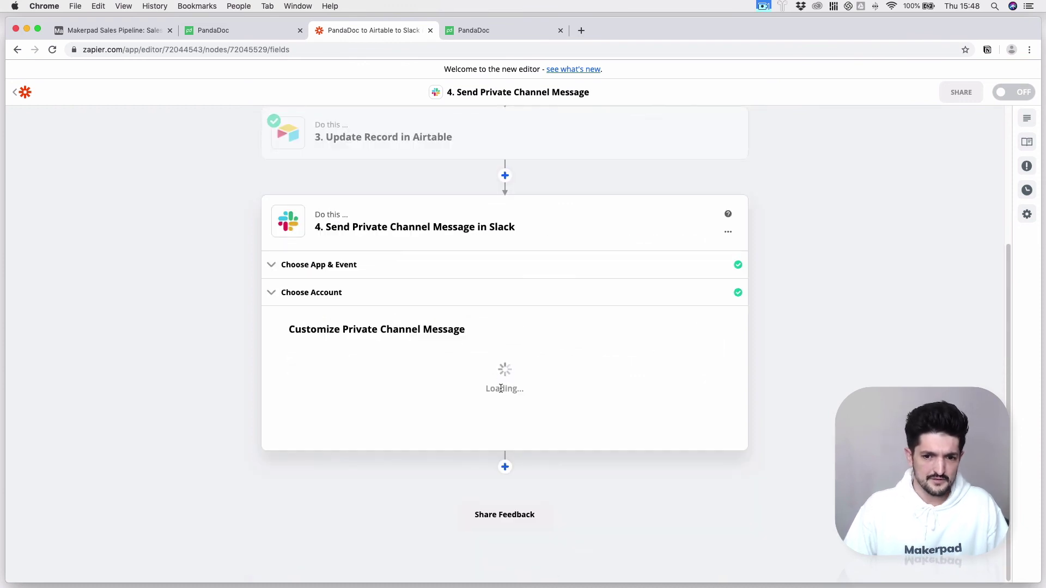
# Test the Slack step, check the test message in Slack, and return to the Zap editor.
pyautogui.click(532, 415)
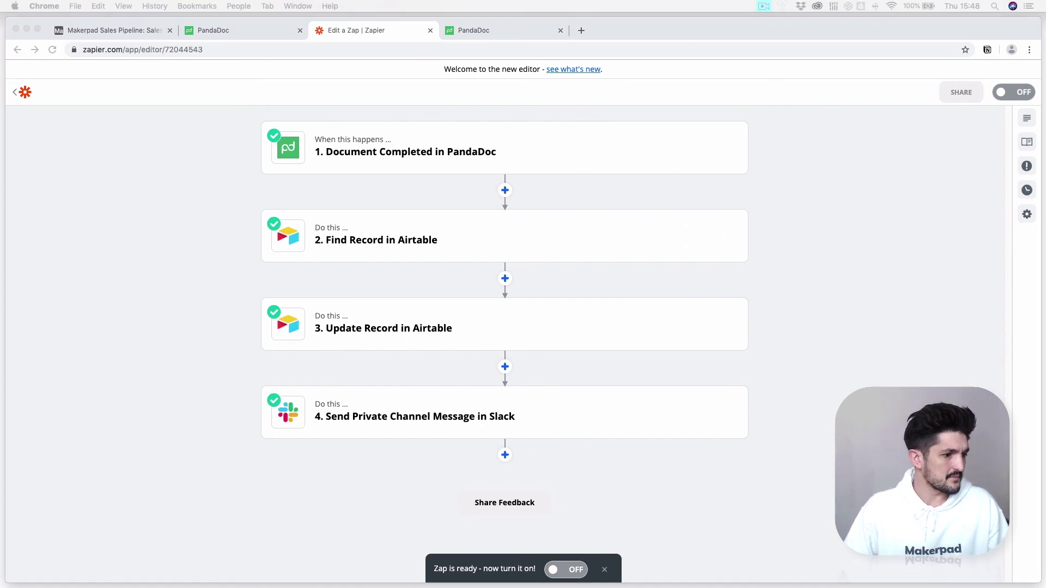
pyautogui.press('super+Tab')
pyautogui.moveTo(222, 24); pyautogui.dragTo(315, 28)
pyautogui.press('super+Tab')
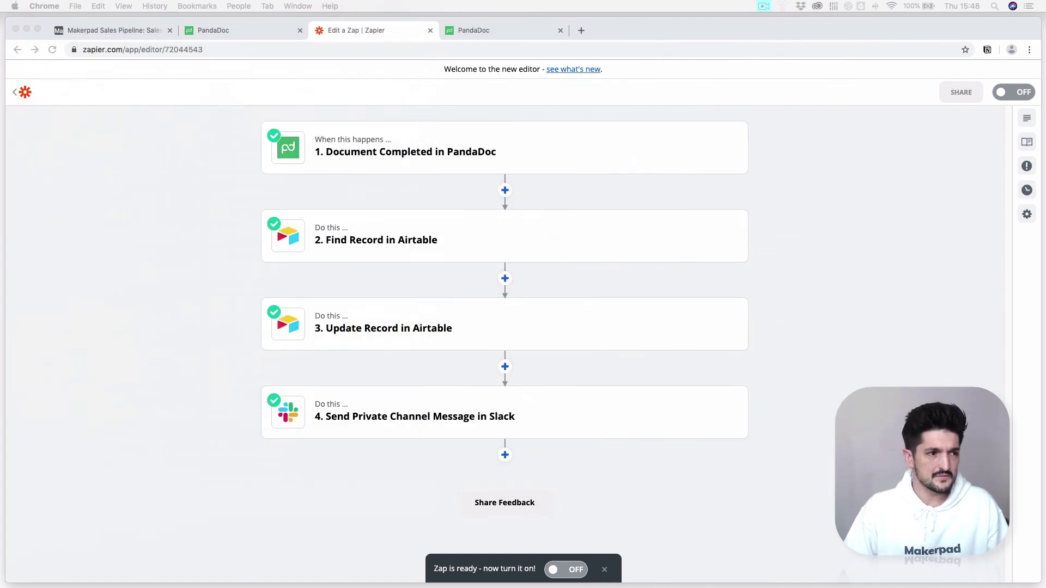